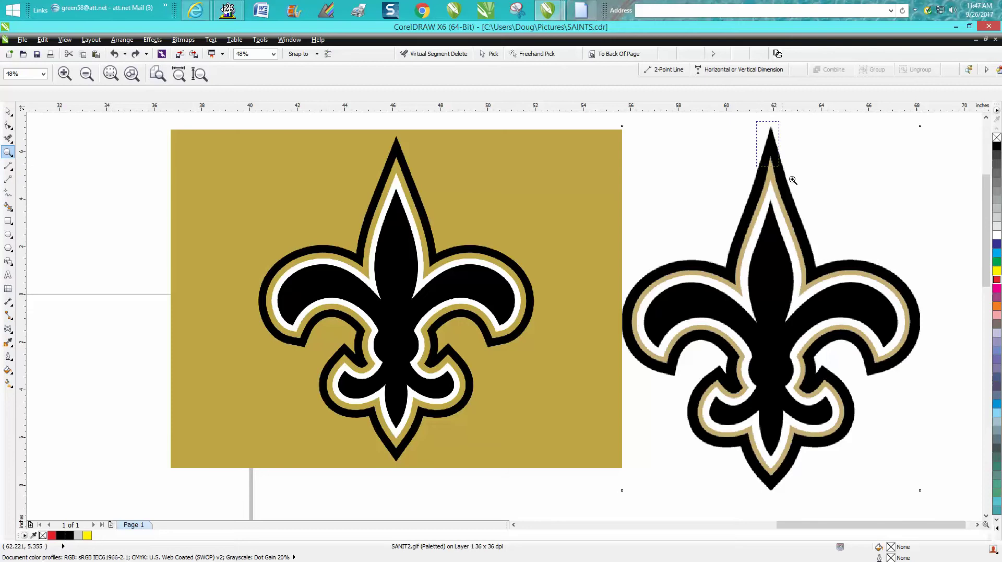
- Examine the edge quality at the tip of the fleur-de-lis in the gold-background bitmap
{"action": "left_click_drag", "start_coordinate": [437, 139], "coordinate": [536, 260]}
{"action": "scroll", "coordinate": [536, 259], "scroll_direction": "down", "scroll_amount": 8}
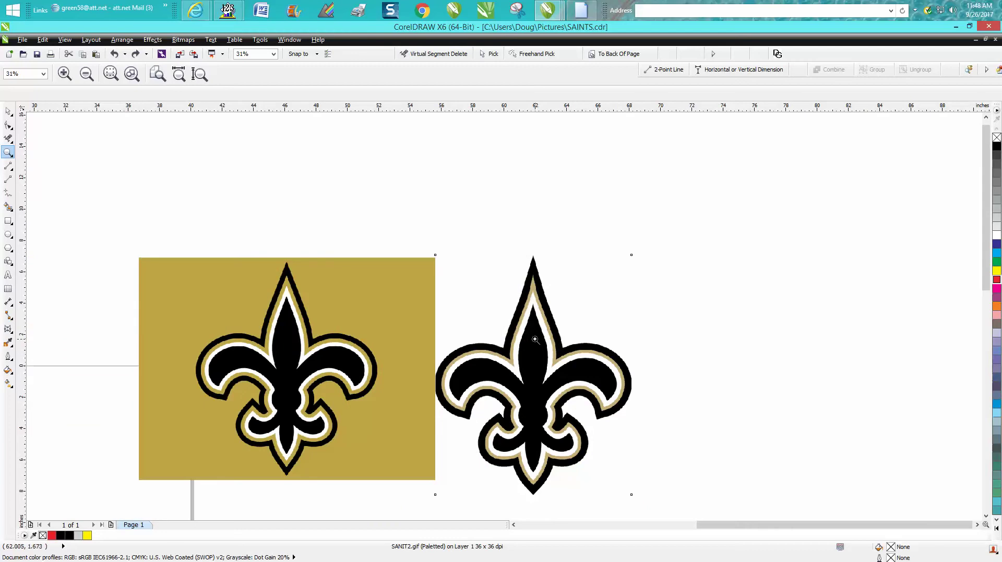
{"action": "left_click_drag", "start_coordinate": [277, 259], "coordinate": [302, 285]}
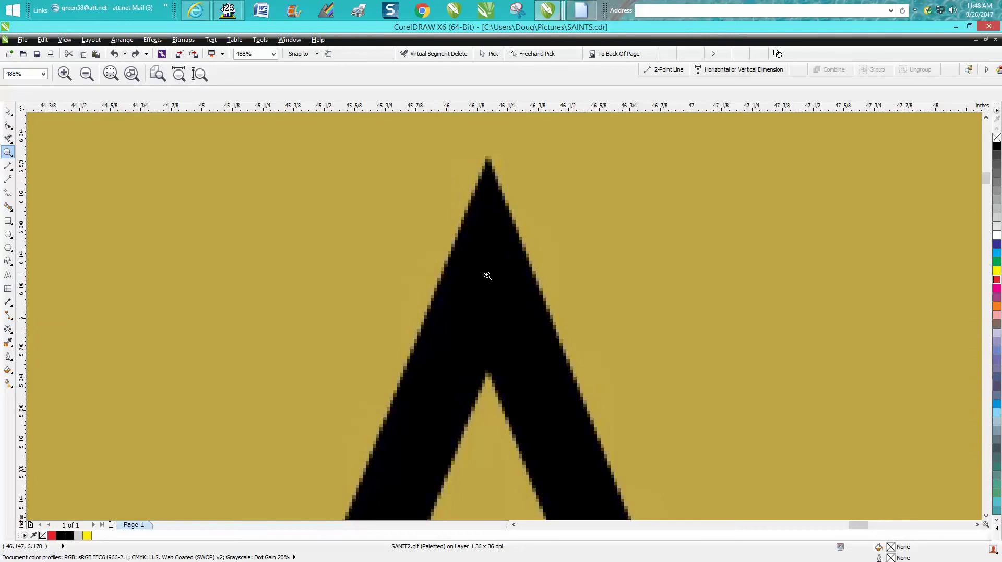
{"action": "scroll", "coordinate": [489, 273], "scroll_direction": "down", "scroll_amount": 8}
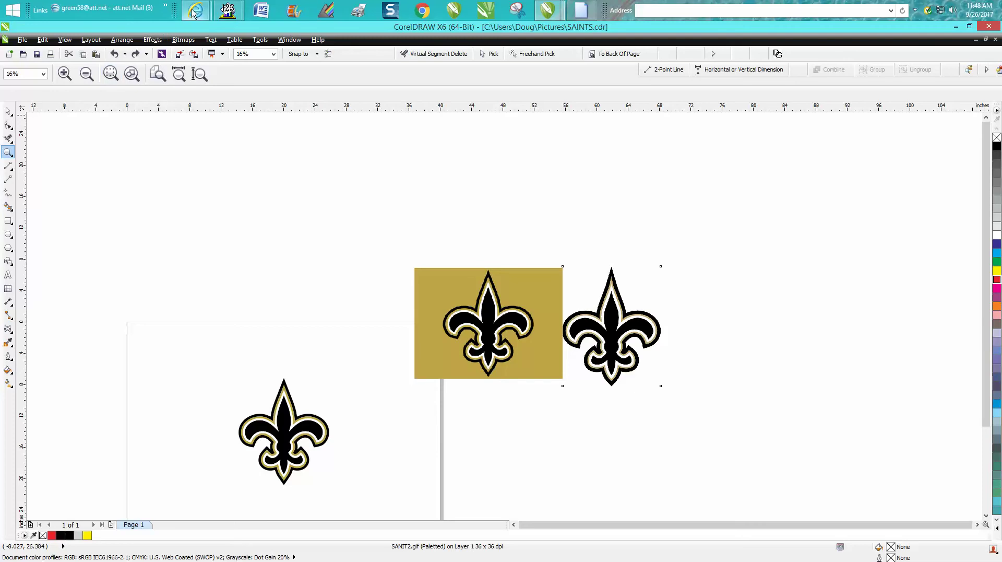
- Switch to Internet Explorer to view the Bing image results for saints clipart, and return to the SAINTS drawing in CorelDRAW
{"action": "mouse_move", "coordinate": [195, 13]}
{"action": "left_click", "coordinate": [251, 65]}
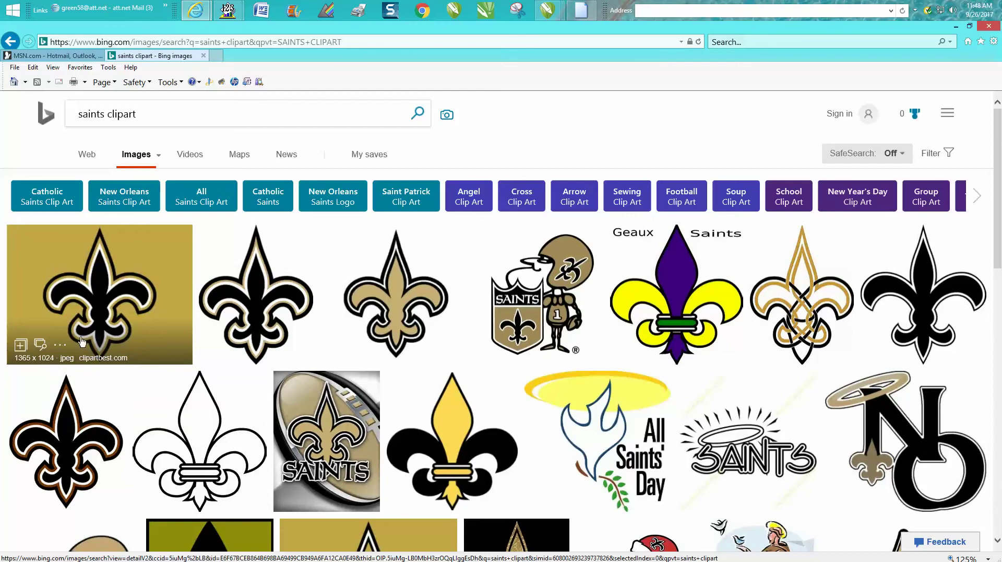
{"action": "left_click", "coordinate": [554, 13]}
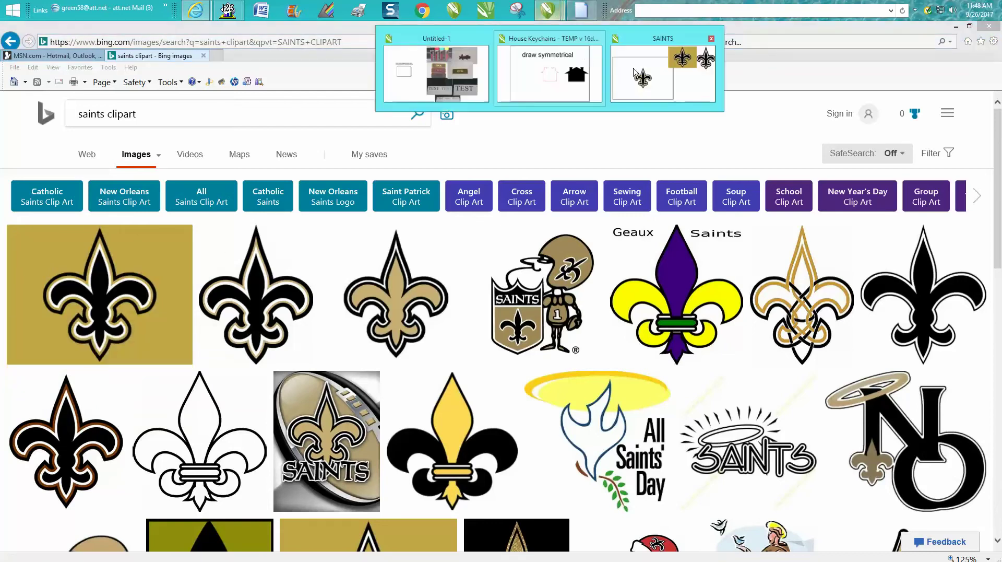
{"action": "left_click", "coordinate": [574, 58]}
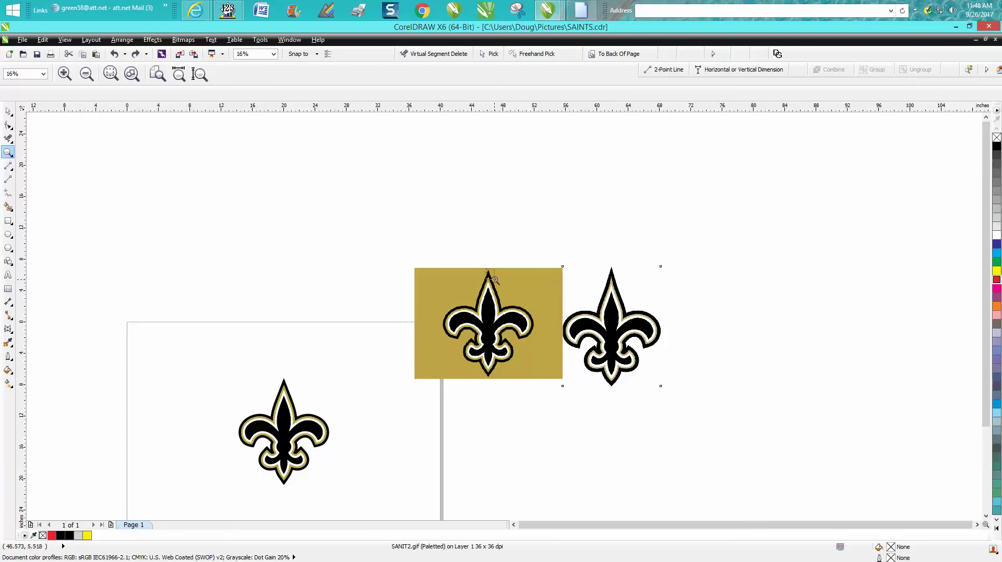
- Compare the tip of the white-background GIF fleur-de-lis with the tip of the vector fleur-de-lis on the page
{"action": "scroll", "coordinate": [494, 279], "scroll_direction": "up", "scroll_amount": 5}
{"action": "scroll", "coordinate": [707, 297], "scroll_direction": "down", "scroll_amount": 3}
{"action": "left_click_drag", "start_coordinate": [941, 272], "coordinate": [967, 308]}
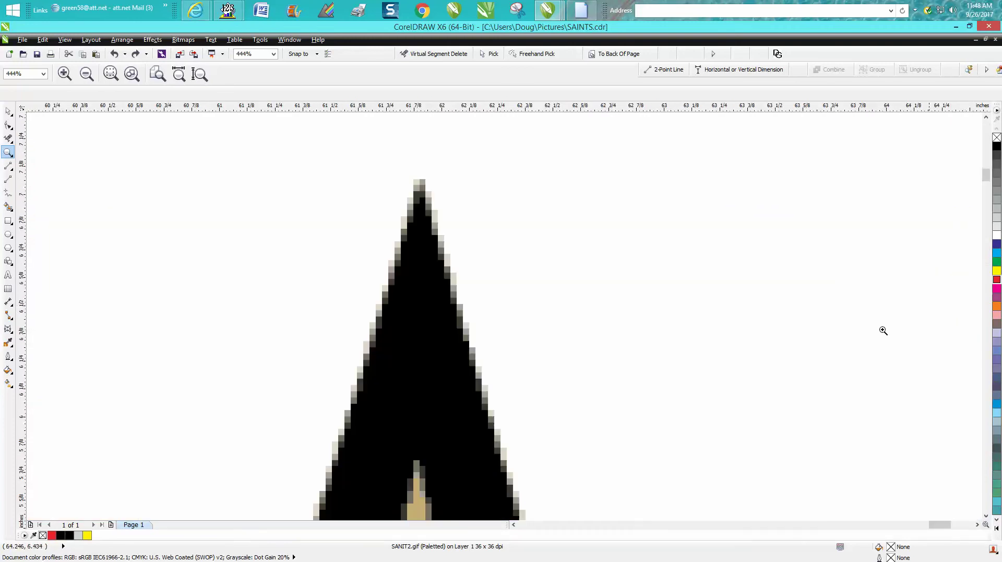
{"action": "scroll", "coordinate": [480, 285], "scroll_direction": "down", "scroll_amount": 6}
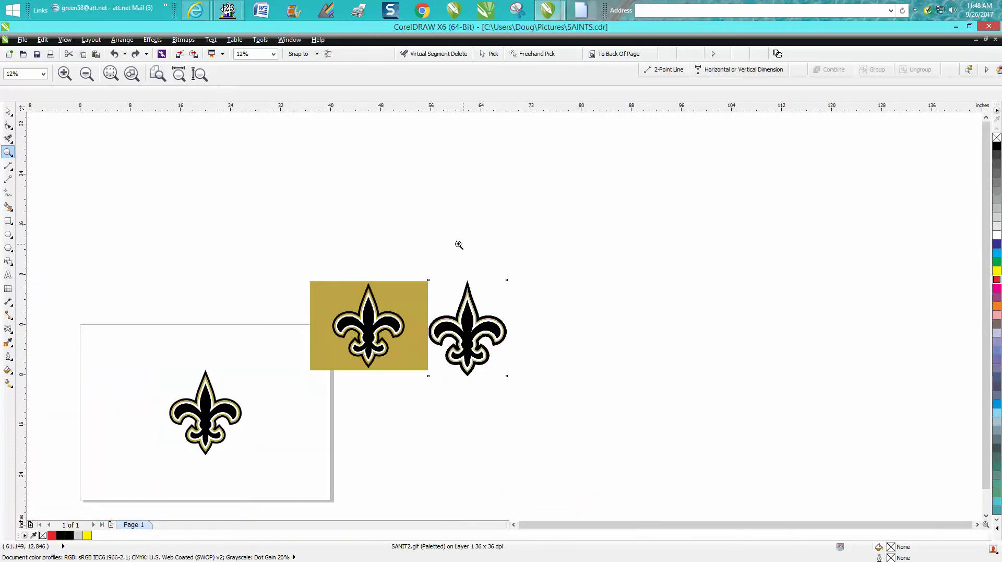
{"action": "left_click", "coordinate": [8, 111]}
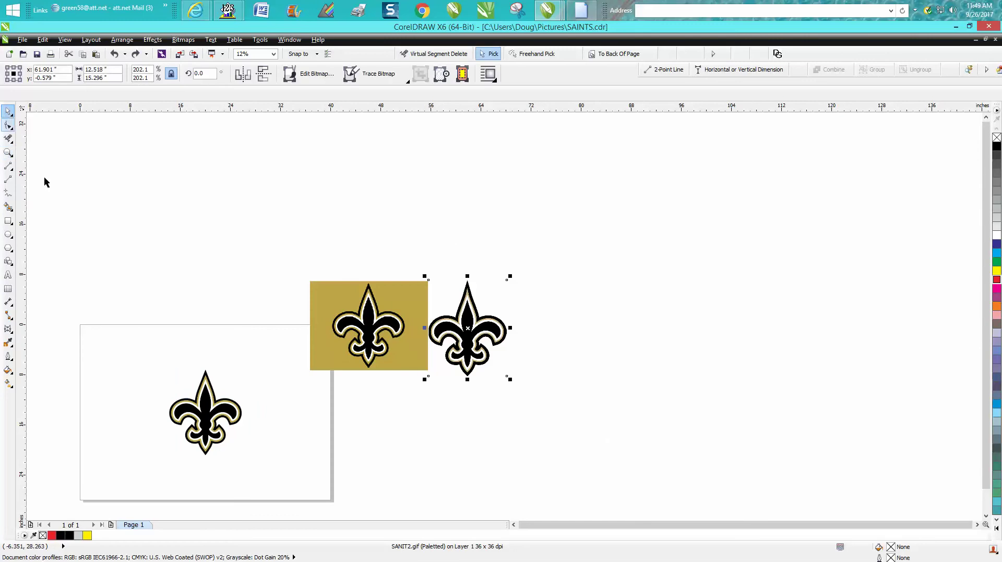
{"action": "left_click", "coordinate": [201, 399]}
{"action": "key", "text": "z"}
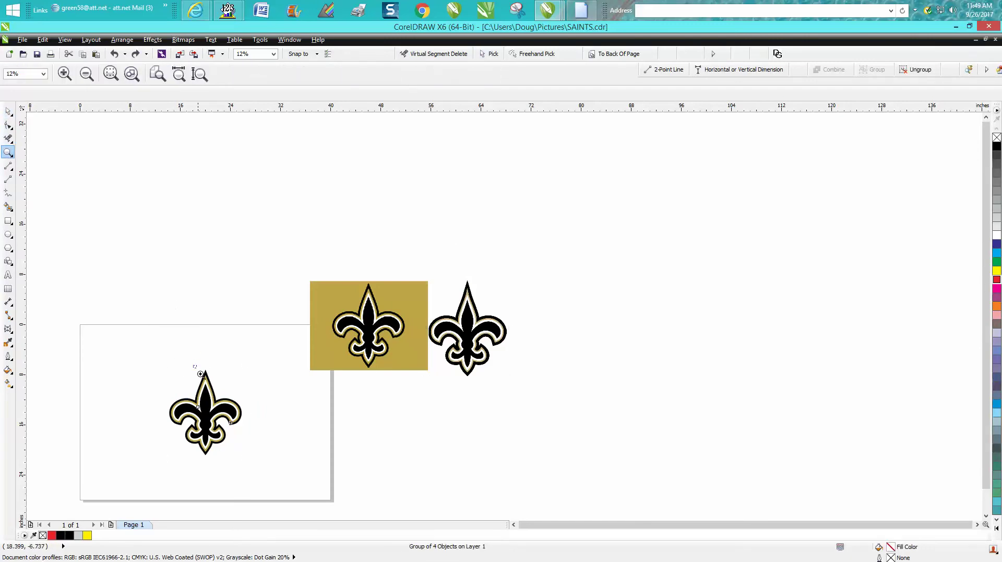
{"action": "left_click_drag", "start_coordinate": [197, 366], "coordinate": [221, 390]}
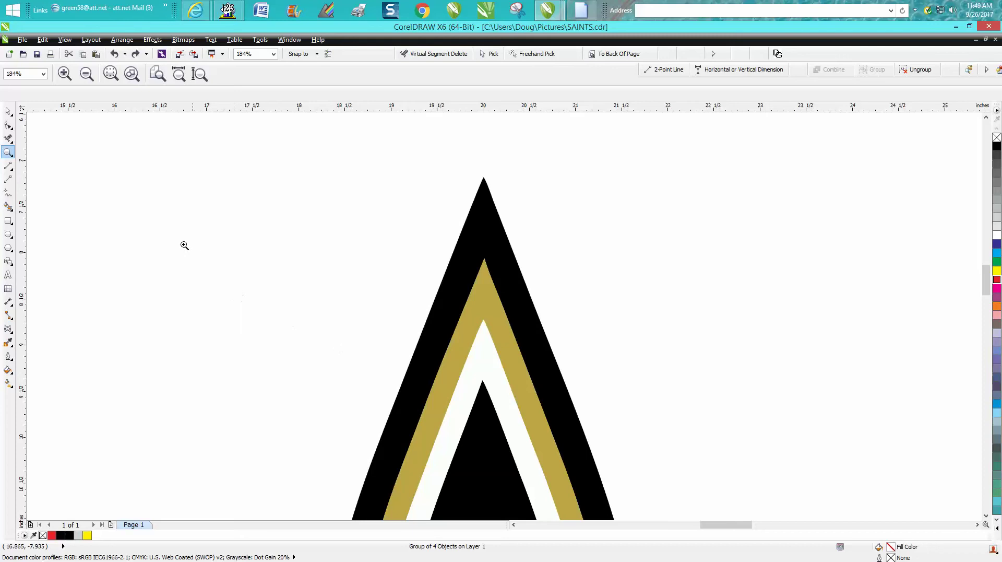
{"action": "scroll", "coordinate": [85, 209], "scroll_direction": "down", "scroll_amount": 3}
- Trace the gold-background bitmap with the Clipart outline trace and place the traced fleur-de-lis directly below the bitmap
{"action": "left_click", "coordinate": [7, 113]}
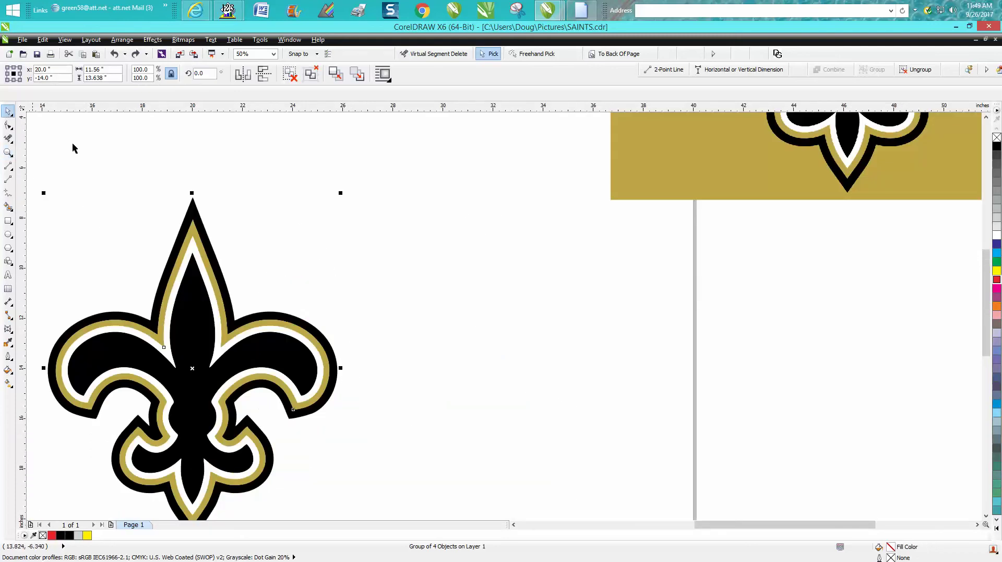
{"action": "left_click", "coordinate": [769, 155]}
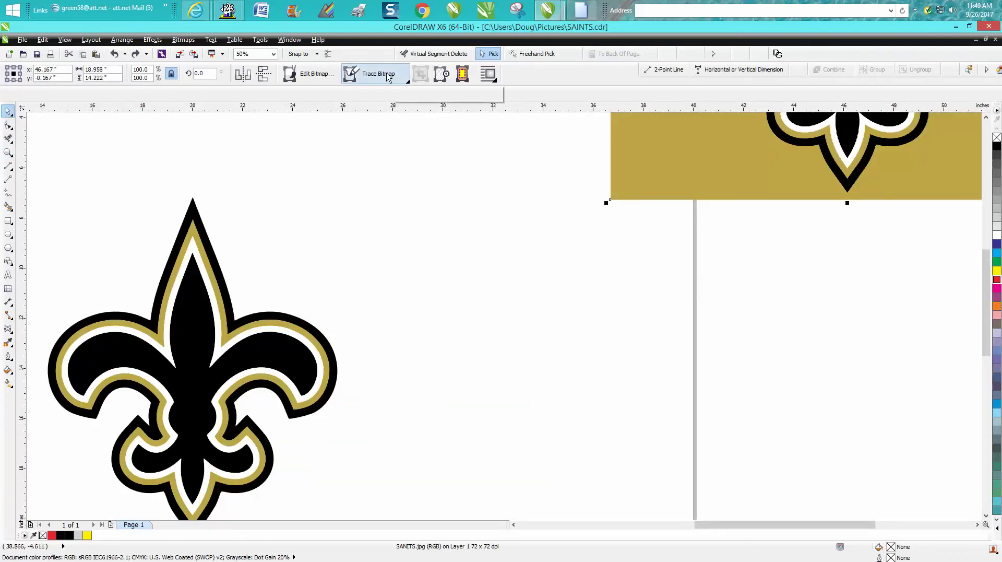
{"action": "left_click", "coordinate": [388, 77]}
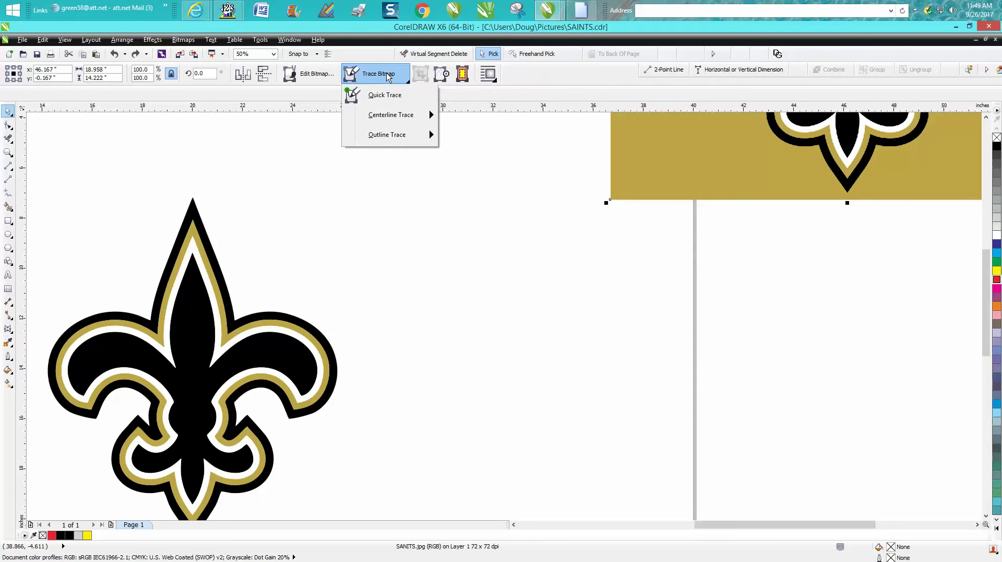
{"action": "mouse_move", "coordinate": [392, 136]}
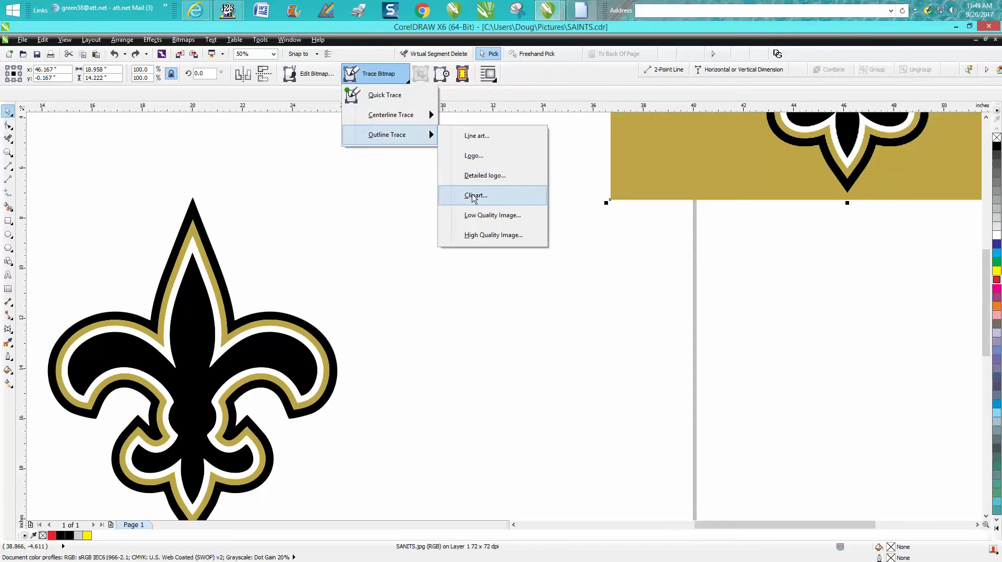
{"action": "left_click", "coordinate": [474, 196]}
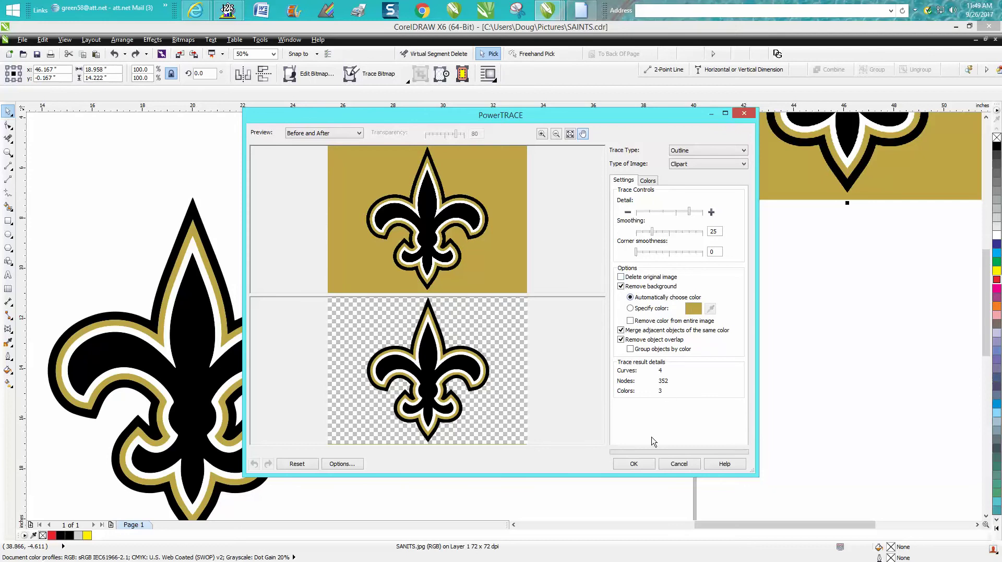
{"action": "left_click", "coordinate": [644, 463]}
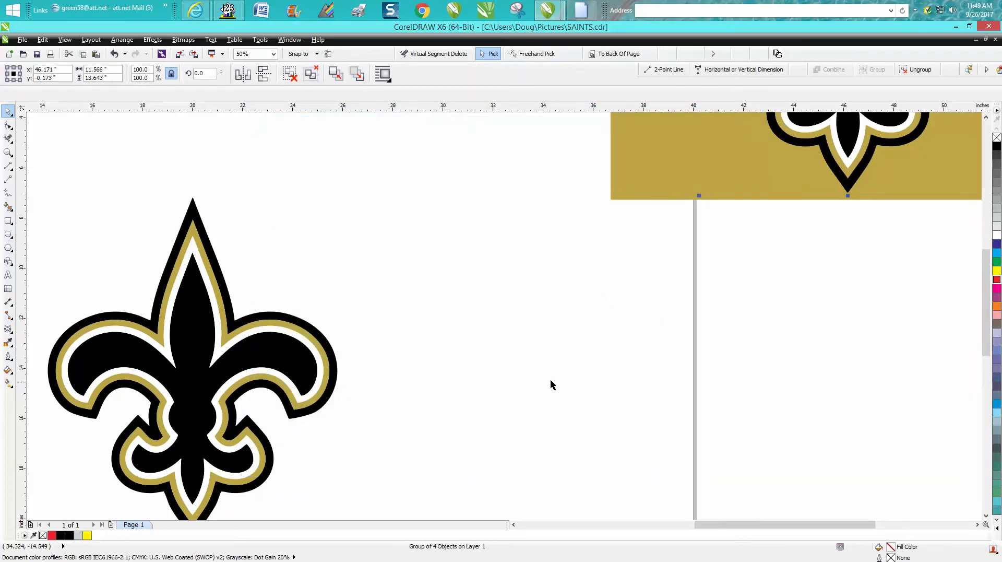
{"action": "scroll", "coordinate": [531, 328], "scroll_direction": "down", "scroll_amount": 2}
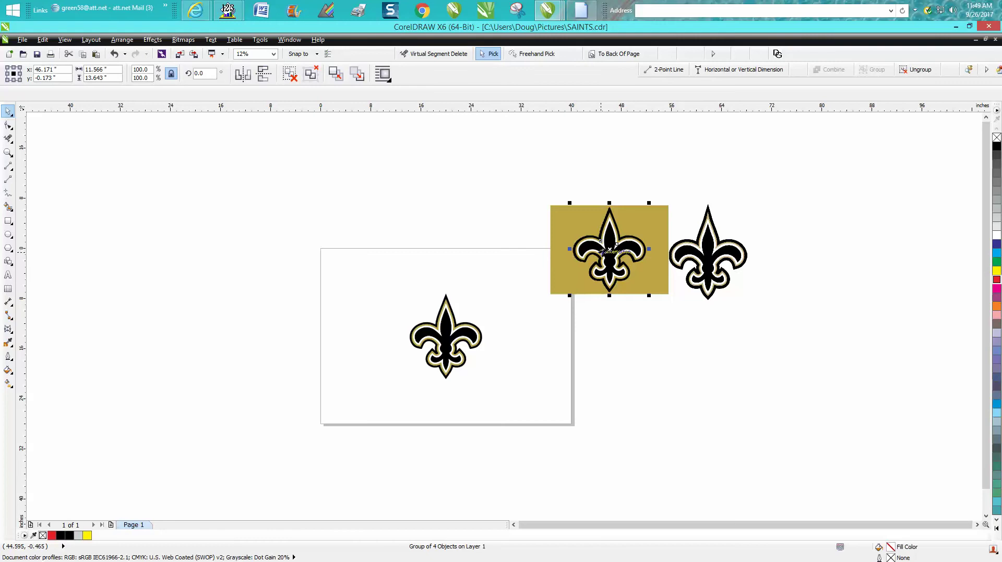
{"action": "left_click_drag", "start_coordinate": [608, 250], "coordinate": [604, 350]}
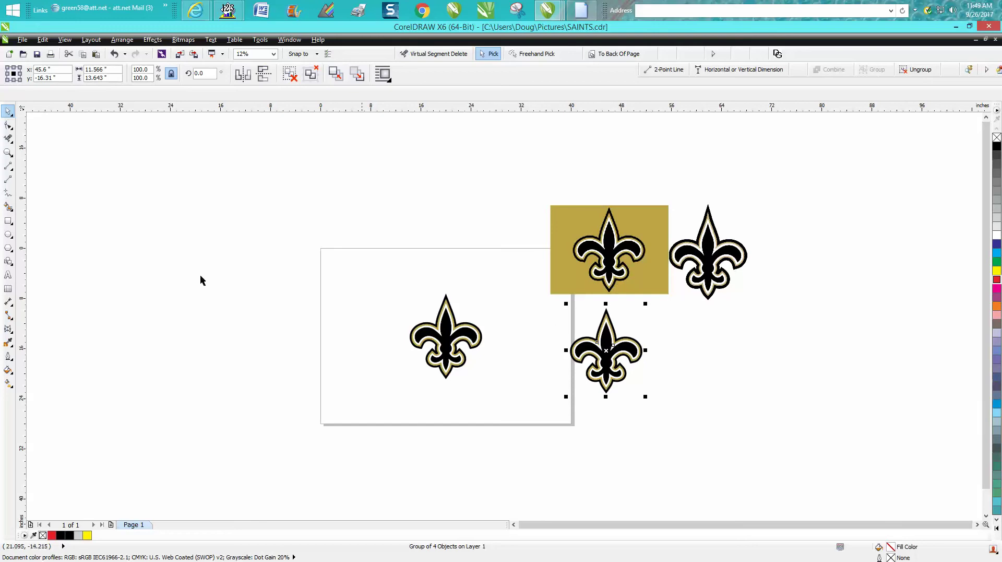
- Check the size of the fleur-de-lis group on the page and set the document's nudge distance to 12 inches
{"action": "left_click", "coordinate": [7, 151]}
{"action": "left_click_drag", "start_coordinate": [373, 249], "coordinate": [545, 396]}
{"action": "left_click", "coordinate": [8, 111]}
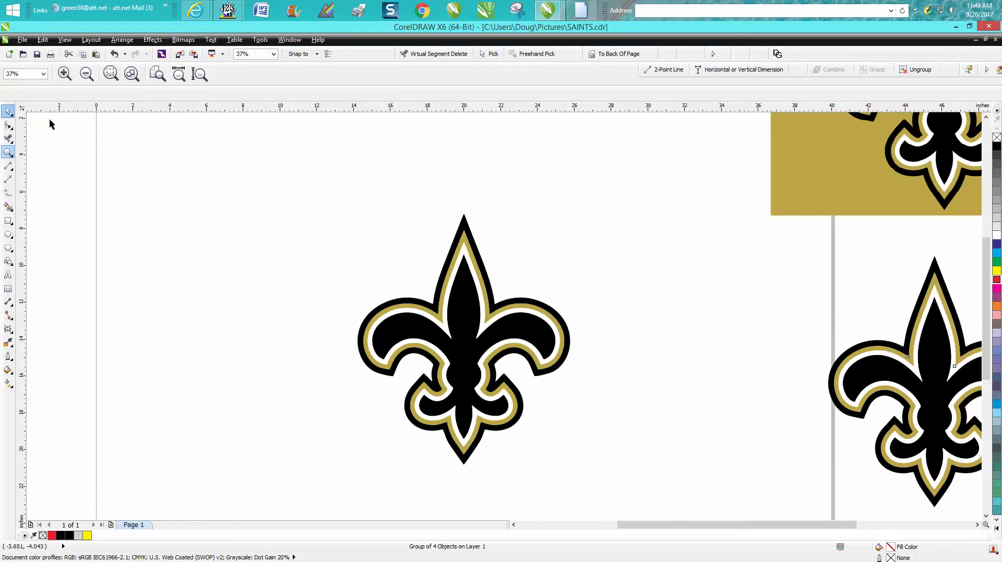
{"action": "left_click", "coordinate": [455, 299]}
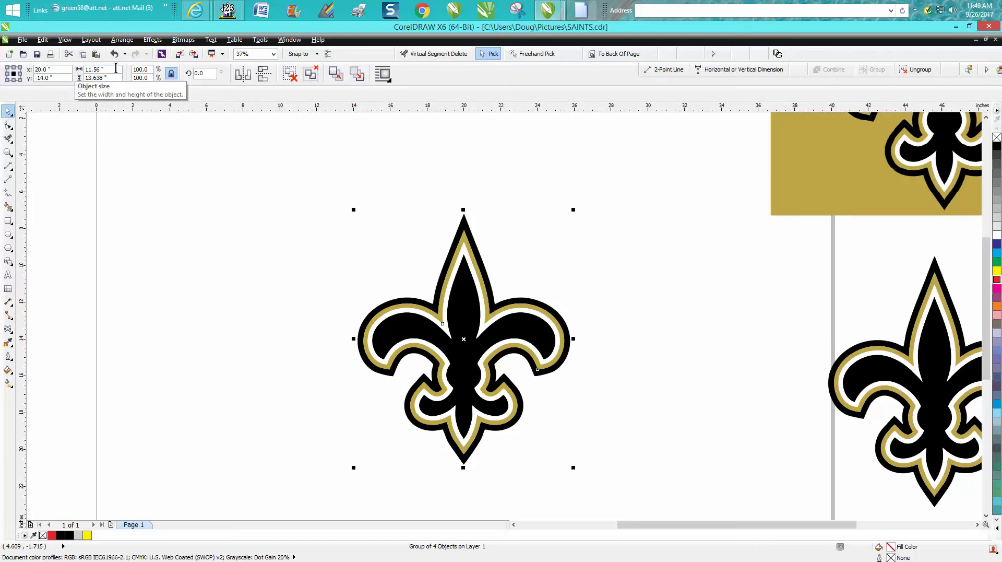
{"action": "left_click", "coordinate": [183, 172]}
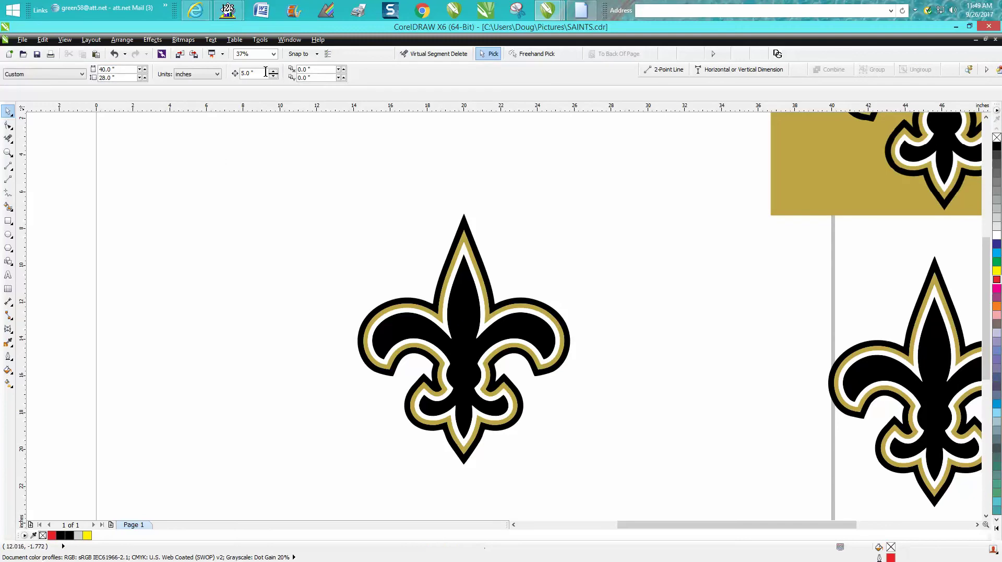
{"action": "type", "text": "12"}
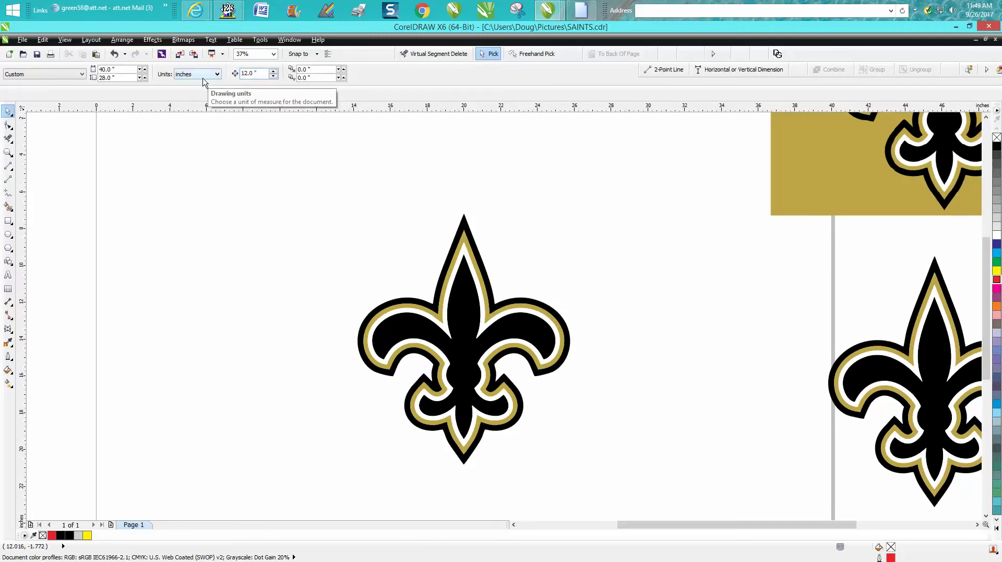
- Ungroup the fleur-de-lis on the page and nudge its solid black inner shape 12 inches to the left
{"action": "left_click", "coordinate": [463, 297]}
{"action": "left_click", "coordinate": [122, 40]}
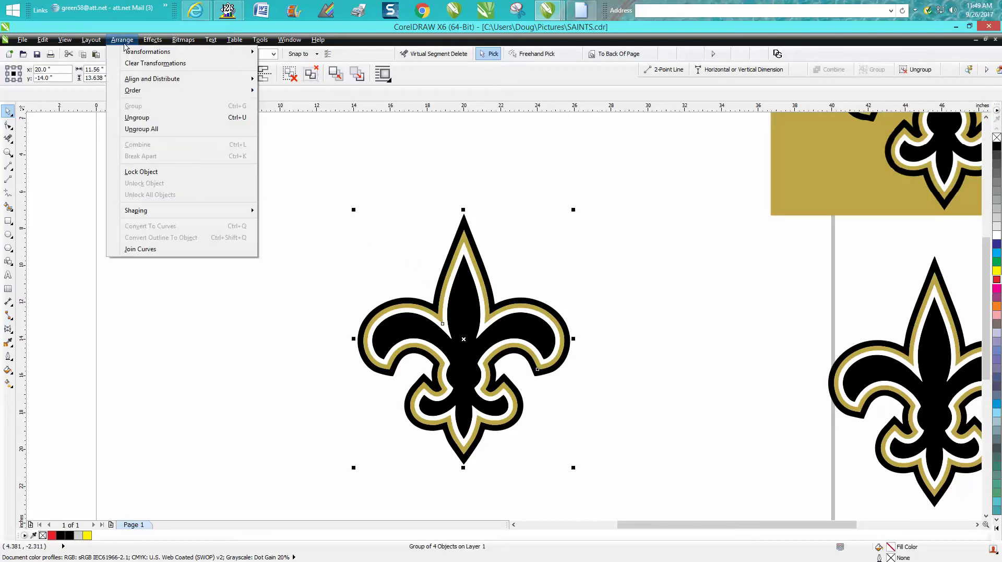
{"action": "left_click", "coordinate": [136, 117]}
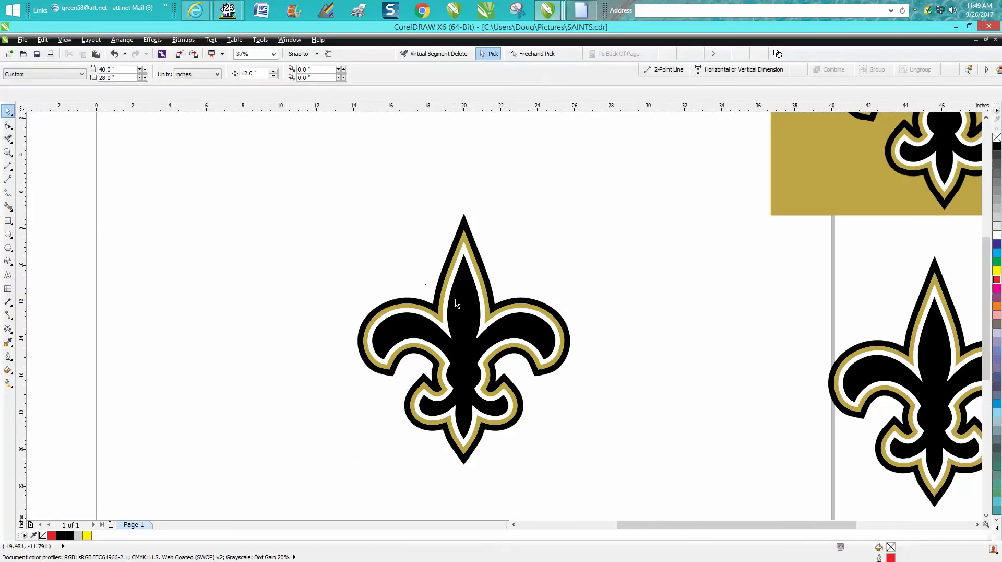
{"action": "key", "text": "shift+Left"}
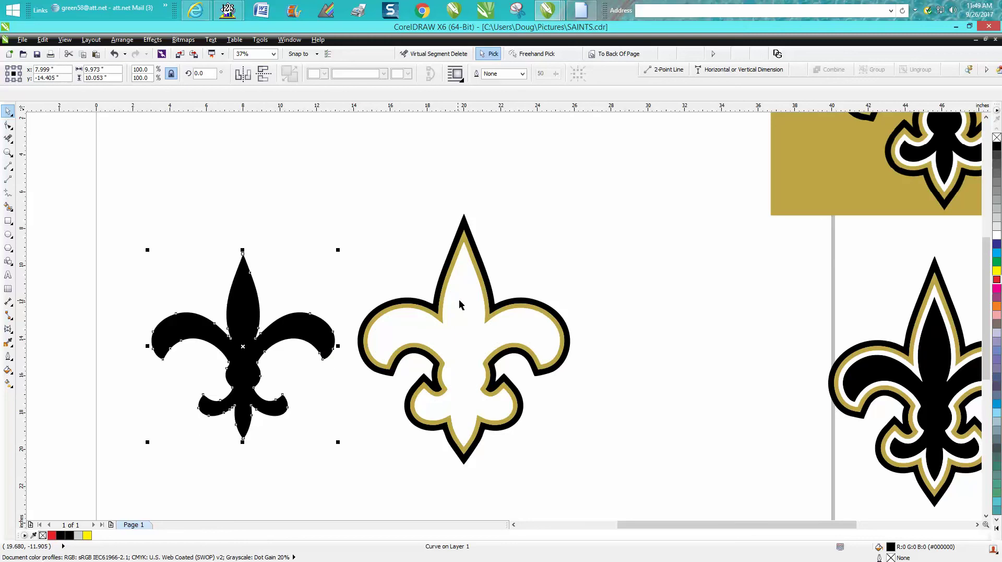
- Separate the gold outline from the outer black outline by nudging it to 12 inches right of its original place
{"action": "left_click", "coordinate": [445, 268]}
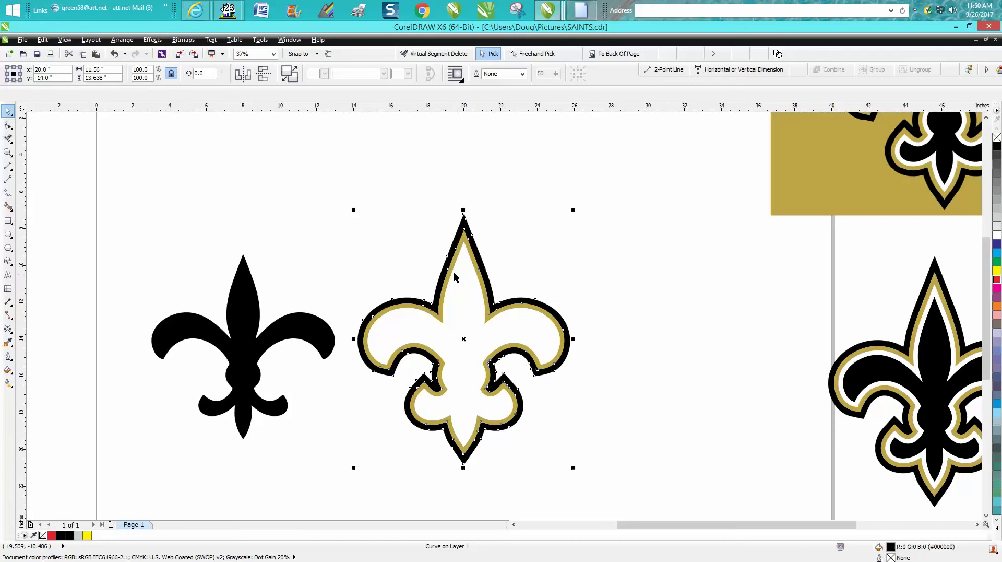
{"action": "left_click", "coordinate": [489, 262]}
{"action": "left_click", "coordinate": [477, 268]}
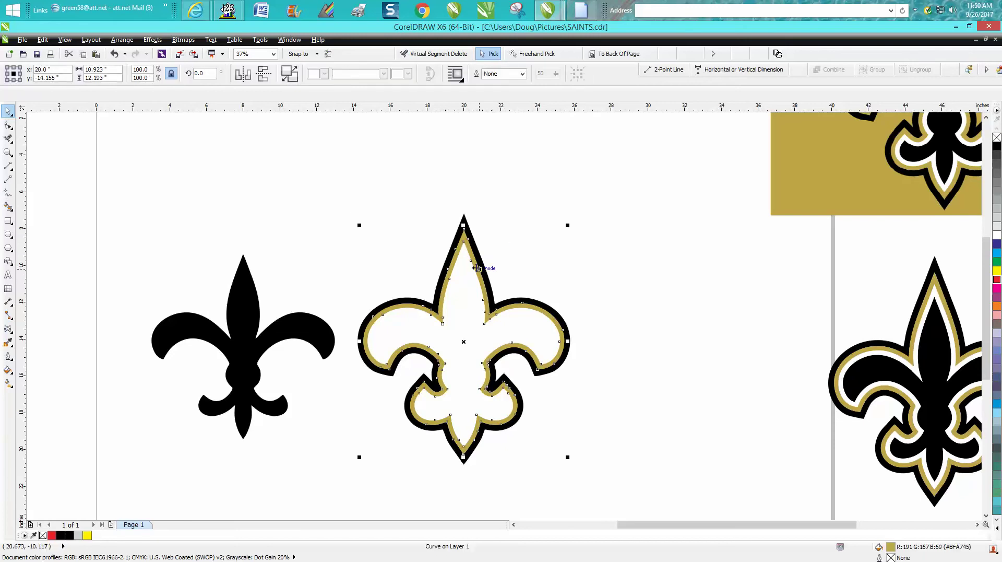
{"action": "key", "text": "shift+Left"}
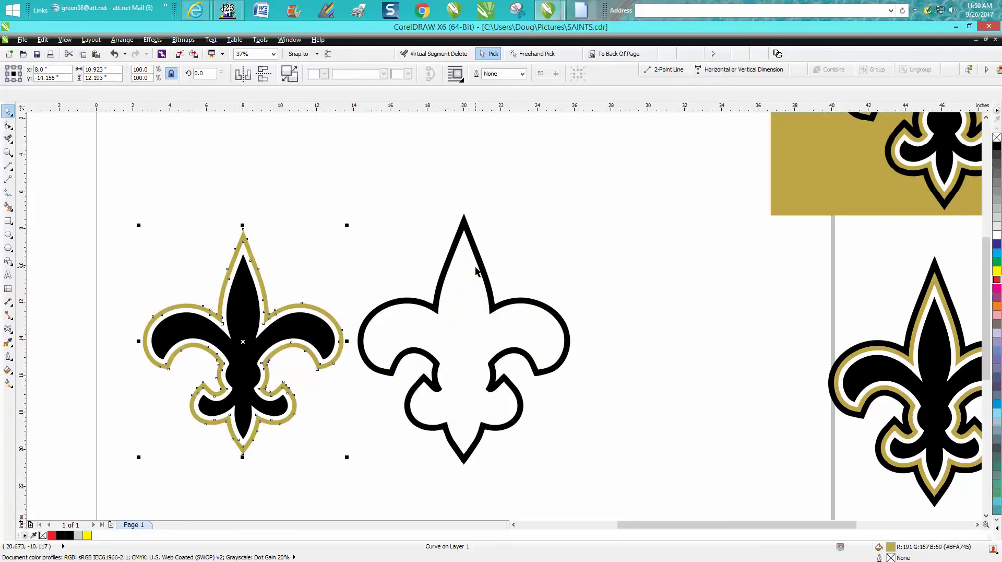
{"action": "key", "text": "shift+Right"}
{"action": "key", "text": "shift+Right"}
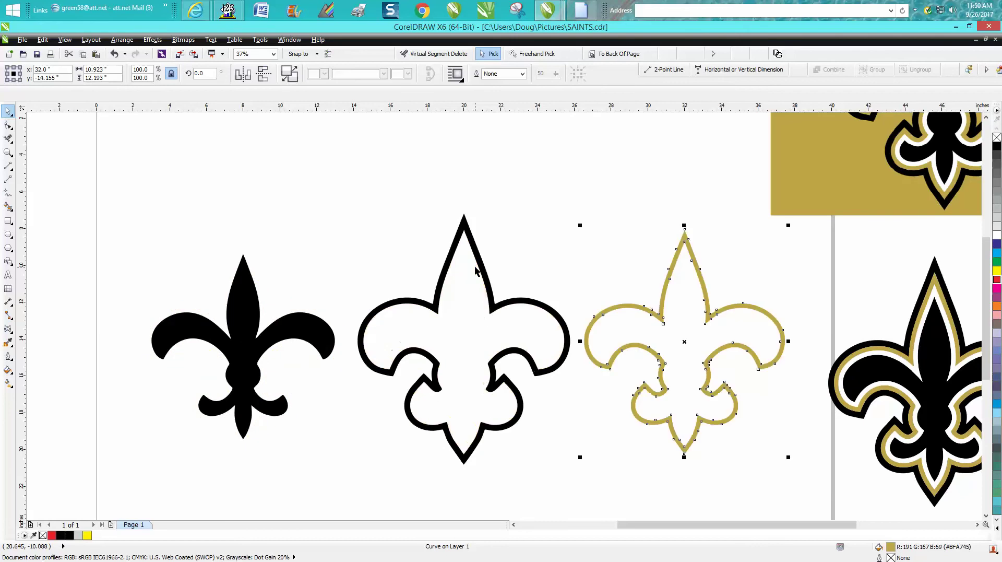
- Place a duplicate of the outer black outline 12 inches to the left, around the solid black inner shape
{"action": "left_click", "coordinate": [490, 291]}
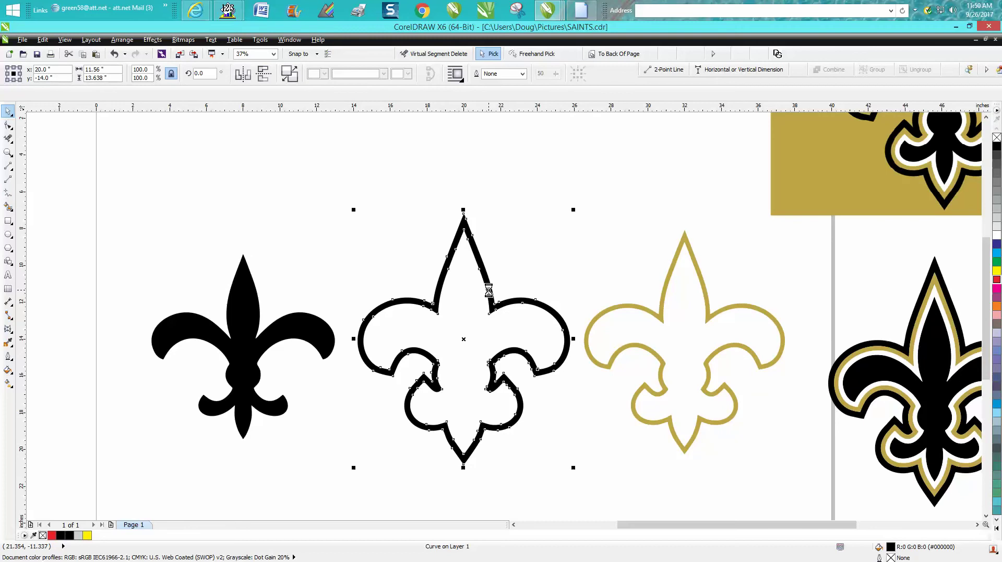
{"action": "key", "text": "shift+Left"}
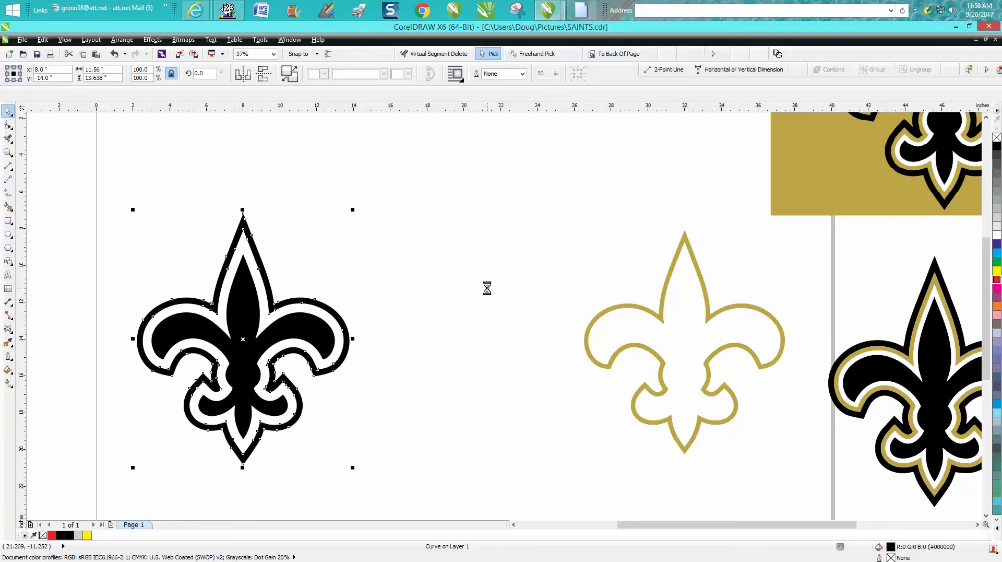
{"action": "key", "text": "shift+Right"}
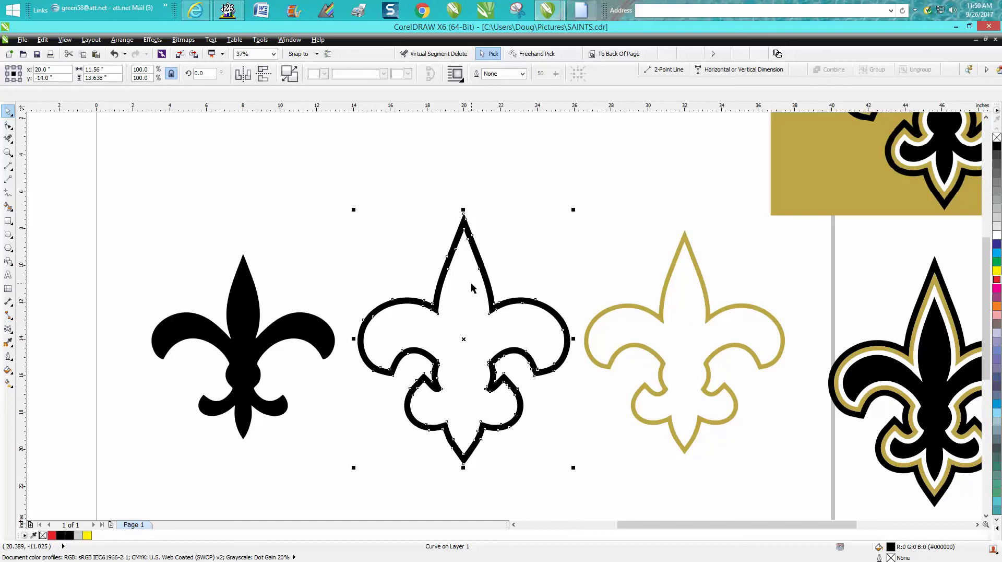
{"action": "key", "text": "ctrl+d"}
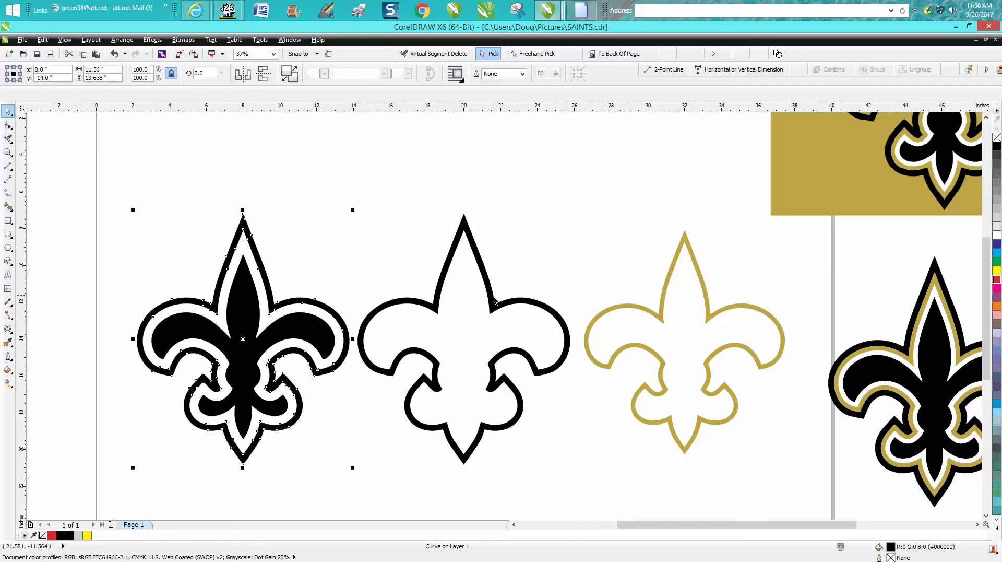
- Remove the fill from the middle black outline shape and give it a red hairline outline
{"action": "left_click", "coordinate": [494, 306]}
{"action": "right_click", "coordinate": [995, 138]}
{"action": "right_click", "coordinate": [996, 280]}
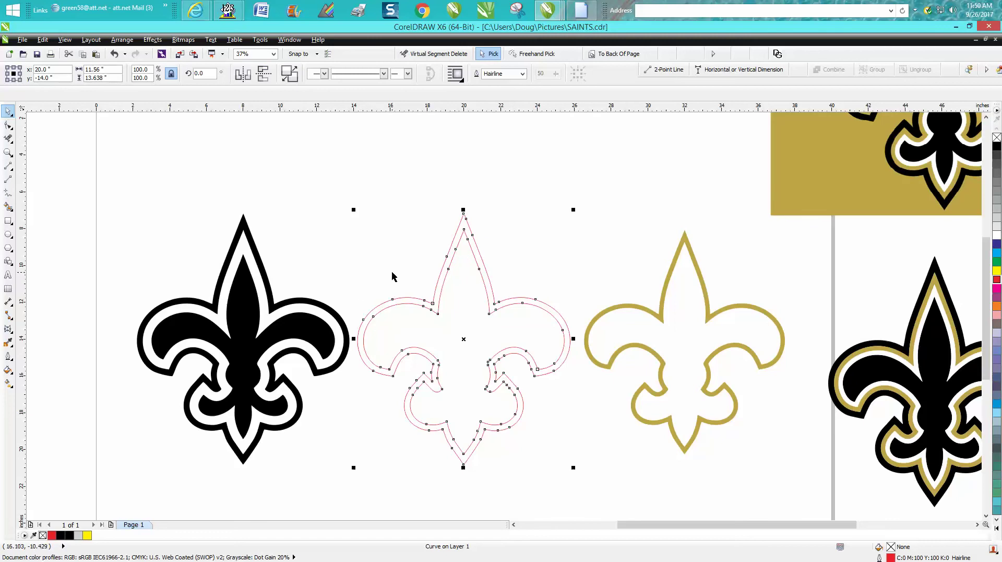
- Break the middle red fleur-de-lis outline apart and delete its inner curve, keeping only the outer line
{"action": "left_click", "coordinate": [122, 39]}
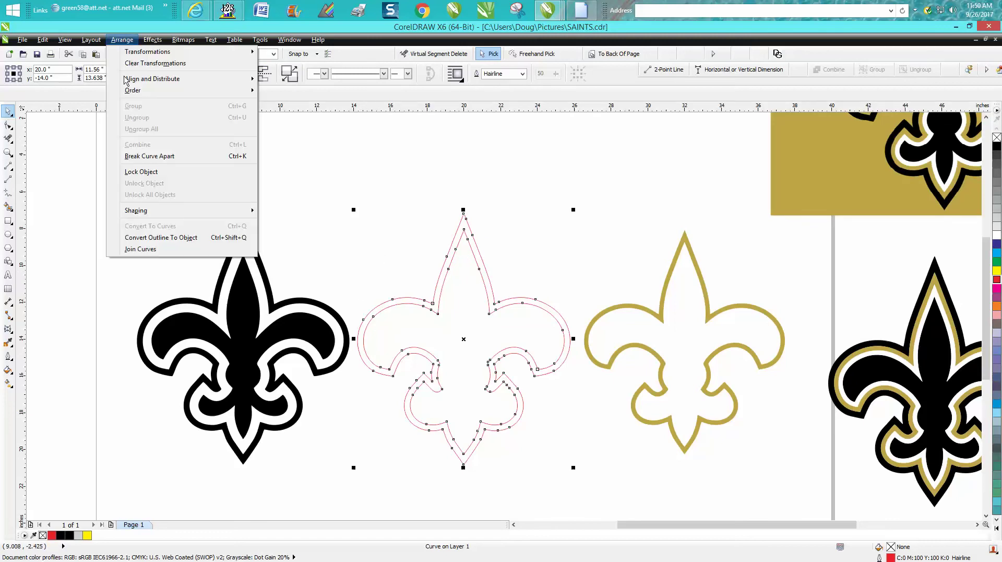
{"action": "left_click", "coordinate": [154, 158]}
{"action": "left_click", "coordinate": [307, 191]}
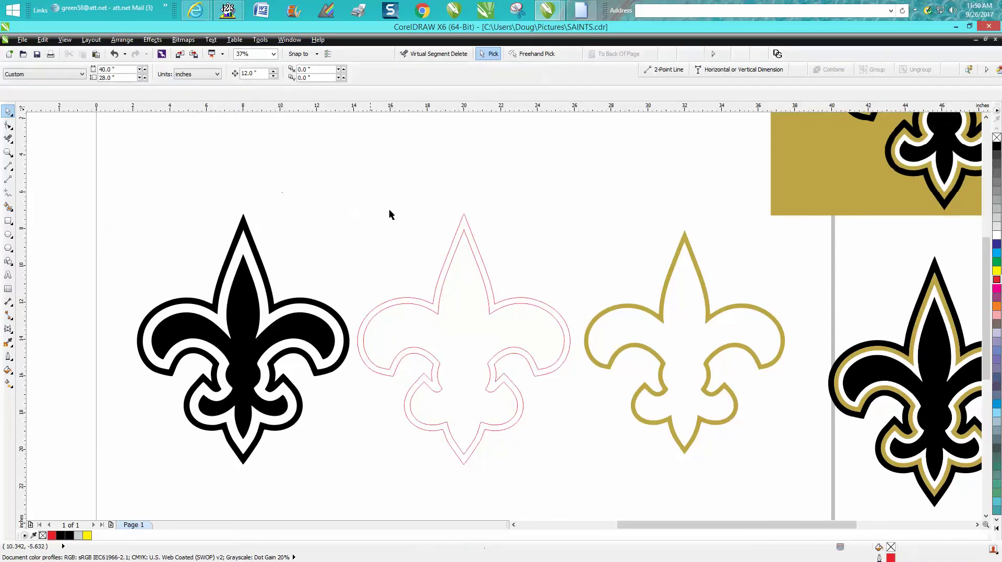
{"action": "left_click", "coordinate": [462, 236]}
{"action": "key", "text": "Delete"}
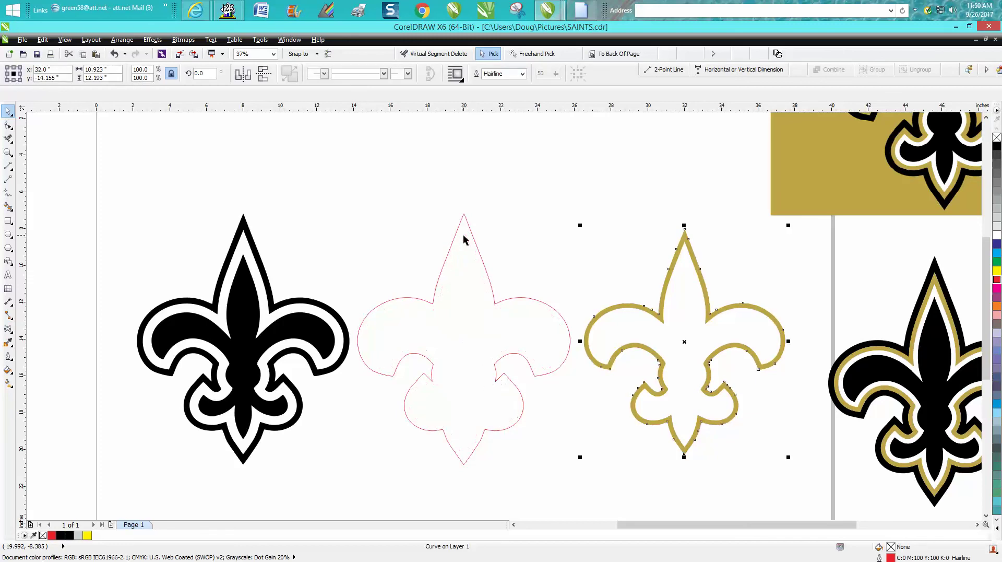
- Place a duplicate of the red outer outline 12 inches to the left over the black fleur-de-lis and check its fit at the tip
{"action": "left_click", "coordinate": [503, 301]}
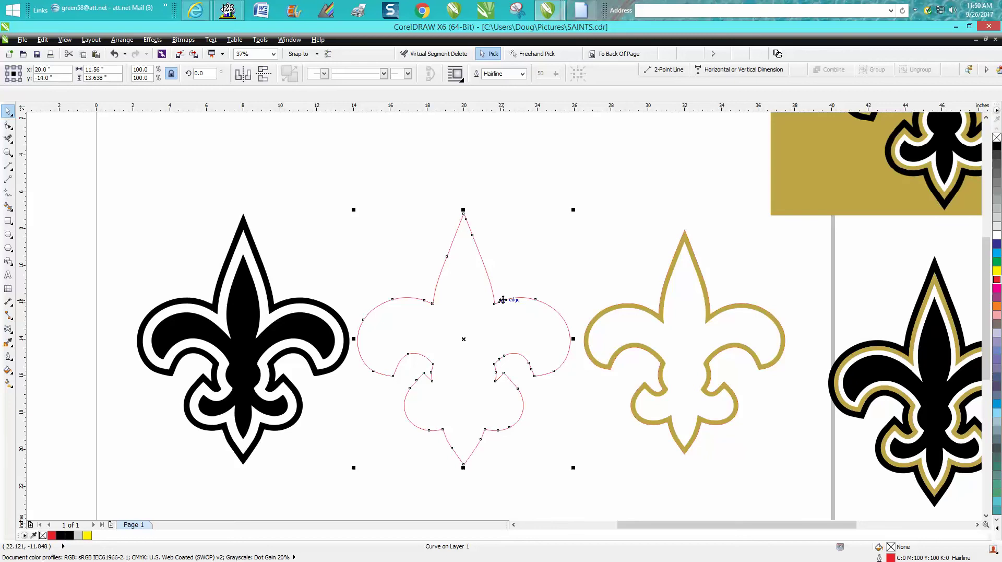
{"action": "key", "text": "Tab"}
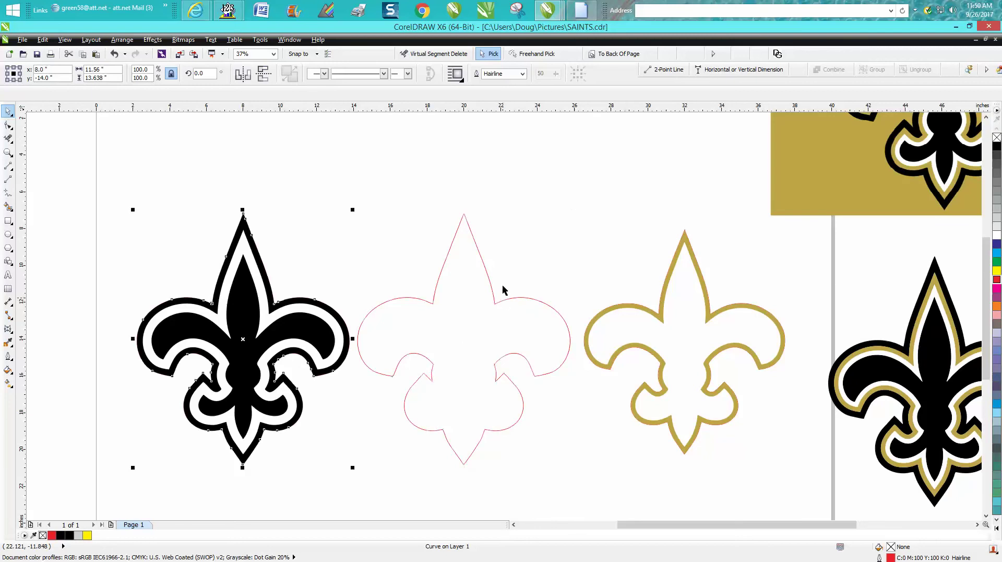
{"action": "left_click", "coordinate": [8, 153]}
{"action": "left_click_drag", "start_coordinate": [236, 201], "coordinate": [259, 238]}
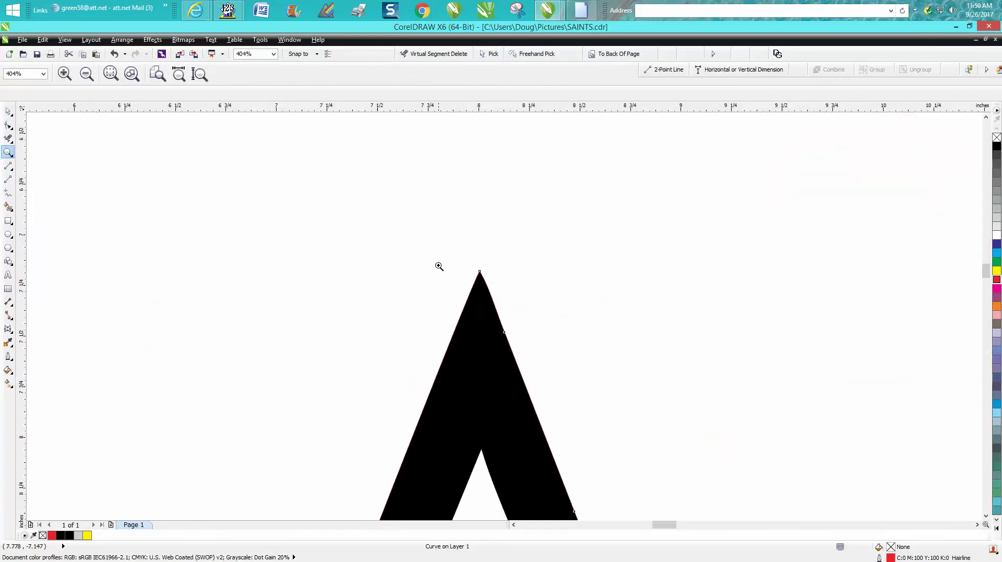
{"action": "left_click_drag", "start_coordinate": [478, 259], "coordinate": [503, 304]}
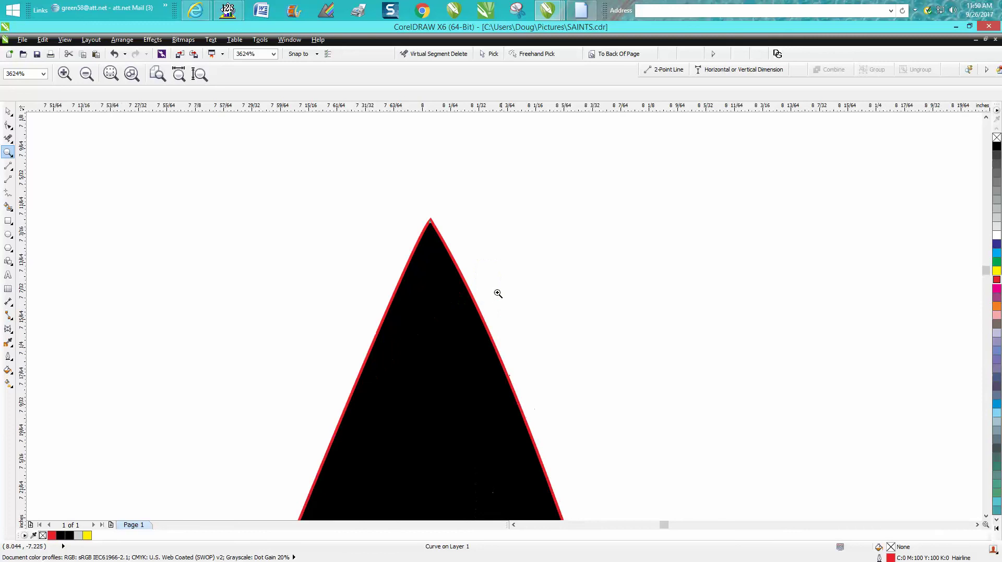
{"action": "scroll", "coordinate": [447, 280], "scroll_direction": "down", "scroll_amount": 6}
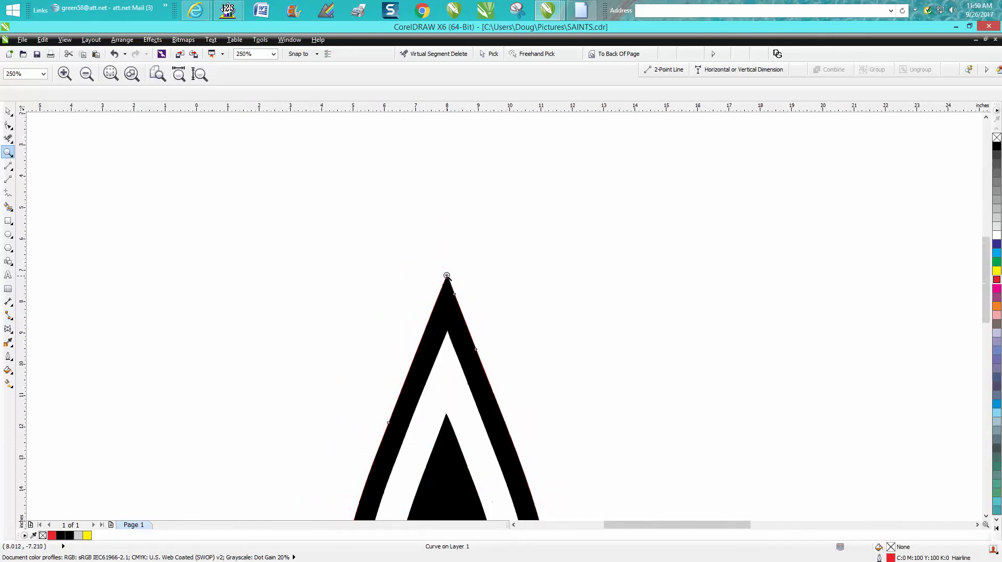
{"action": "scroll", "coordinate": [447, 276], "scroll_direction": "down", "scroll_amount": 4}
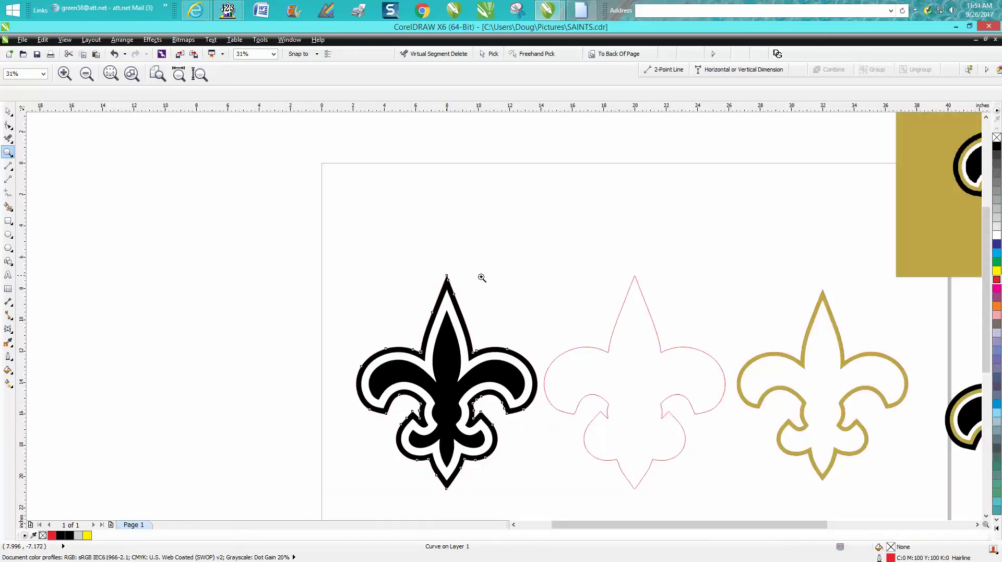
{"action": "left_click", "coordinate": [8, 111]}
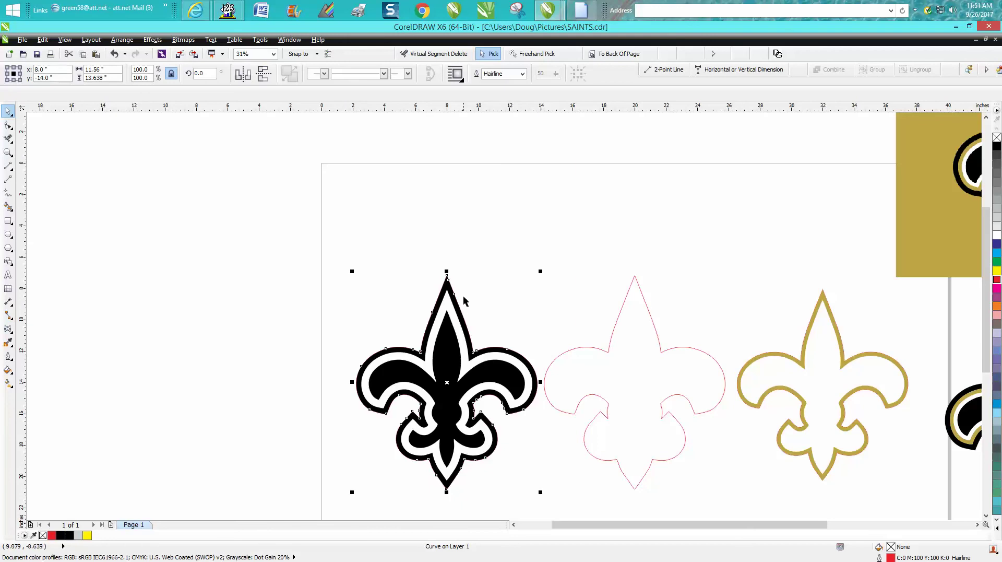
- Apply an outside contour of one step with a 0.008-inch offset to the middle red fleur-de-lis outline and inspect it at the tip
{"action": "left_click", "coordinate": [623, 310]}
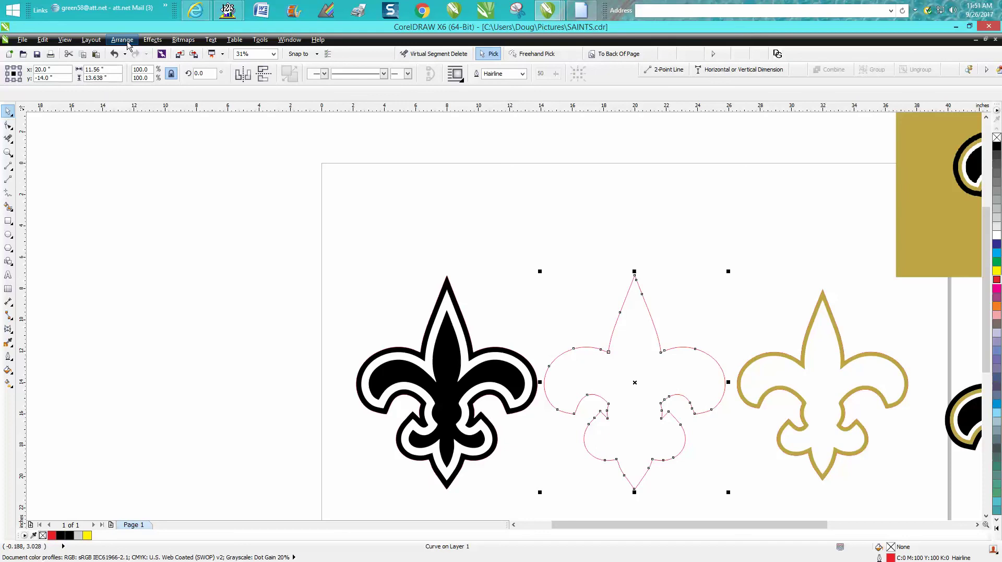
{"action": "left_click", "coordinate": [123, 41]}
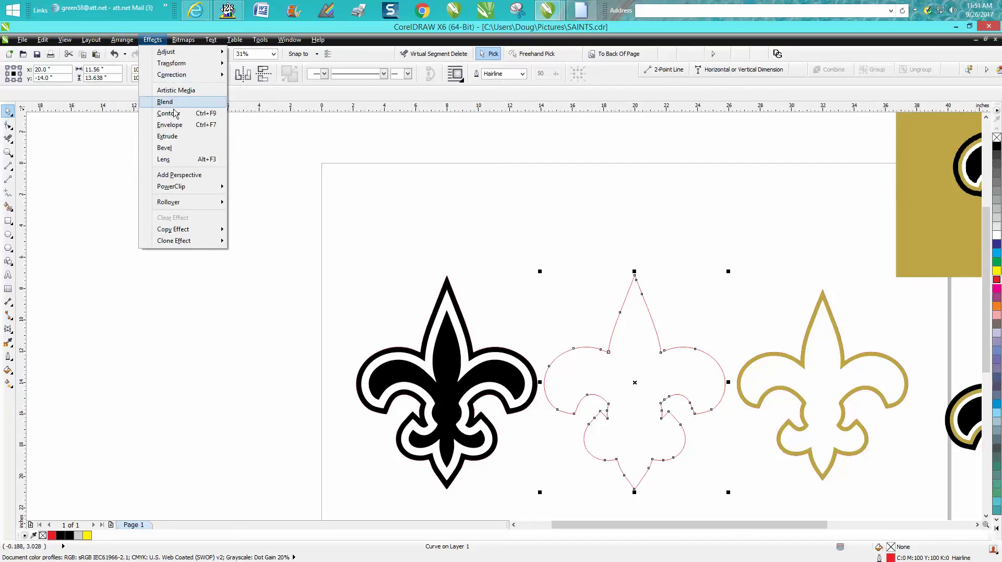
{"action": "left_click", "coordinate": [157, 113]}
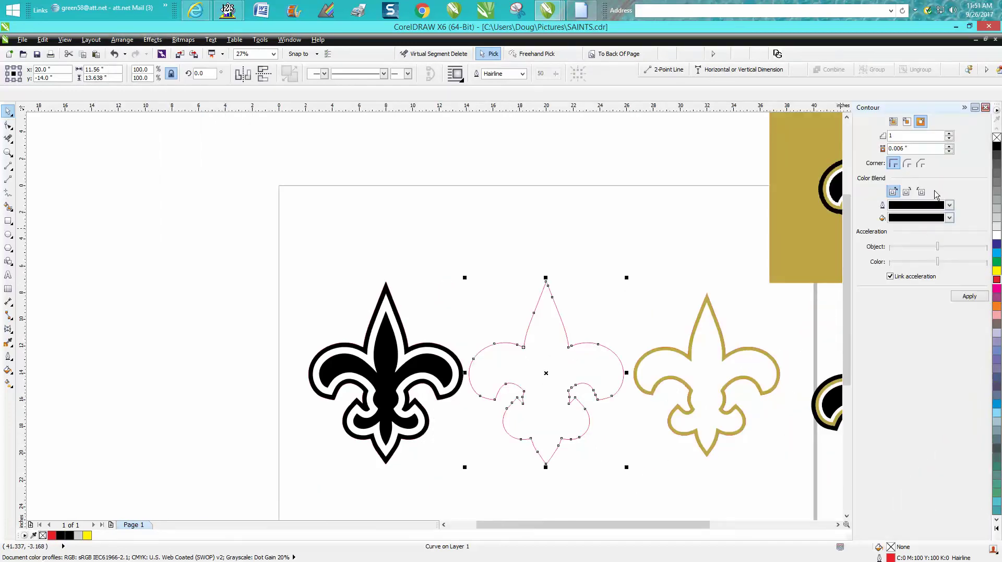
{"action": "left_click_drag", "start_coordinate": [929, 149], "coordinate": [879, 151]}
{"action": "type", "text": ".008"}
{"action": "left_click", "coordinate": [969, 296]}
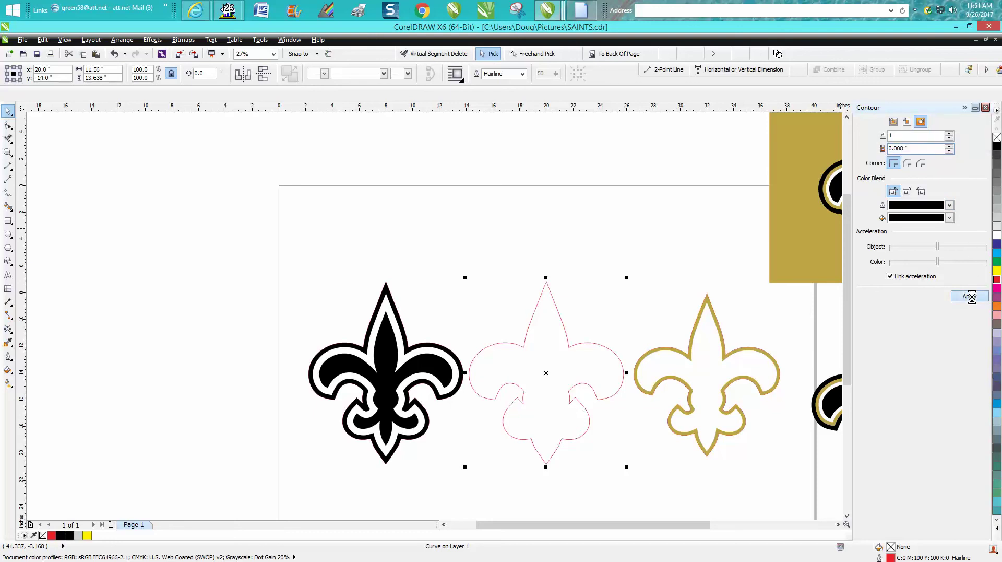
{"action": "left_click", "coordinate": [8, 152]}
{"action": "left_click_drag", "start_coordinate": [491, 248], "coordinate": [598, 335]}
{"action": "left_click_drag", "start_coordinate": [421, 261], "coordinate": [545, 325]}
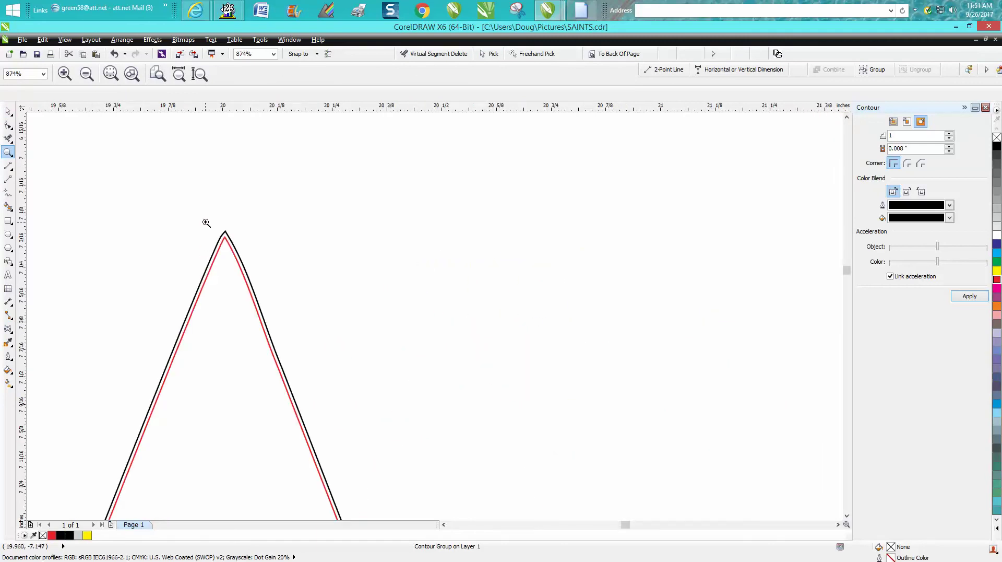
{"action": "scroll", "coordinate": [219, 215], "scroll_direction": "down", "scroll_amount": 4}
{"action": "left_click_drag", "start_coordinate": [179, 197], "coordinate": [271, 263]}
- Break the contour group apart and move the inner red outline 12 inches to the right, around the gold shape
{"action": "left_click", "coordinate": [8, 111]}
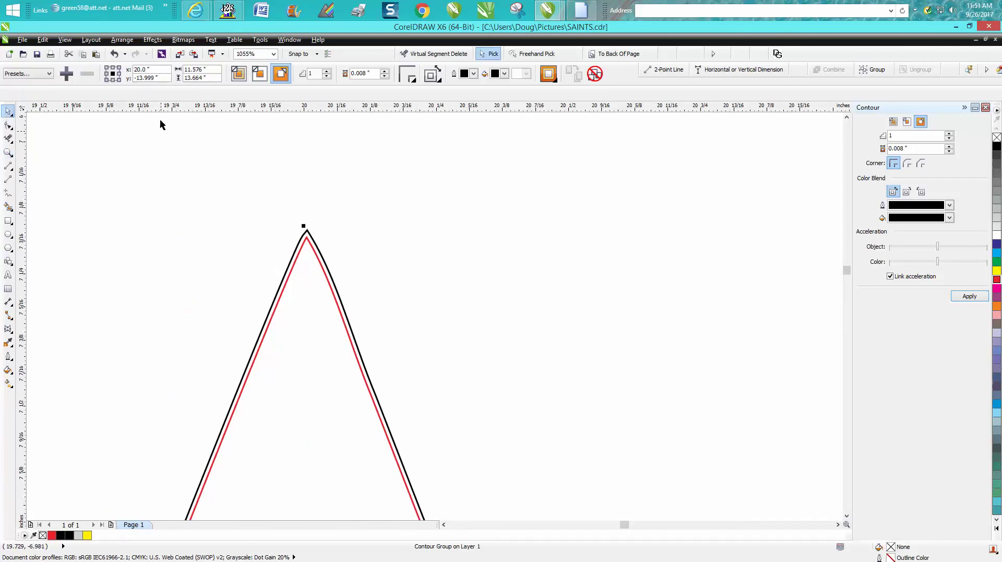
{"action": "left_click", "coordinate": [123, 40]}
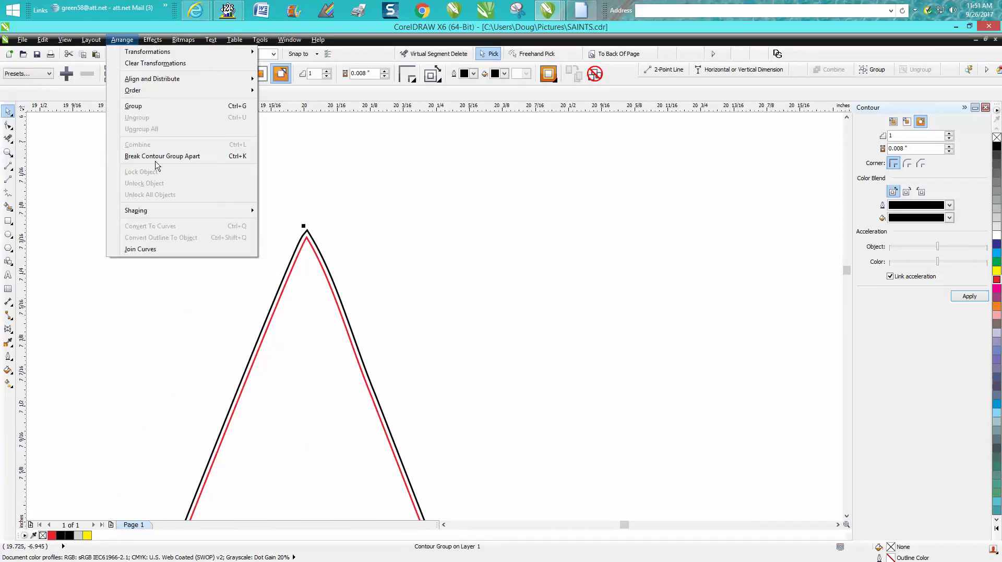
{"action": "left_click", "coordinate": [156, 156]}
{"action": "left_click", "coordinate": [270, 223]}
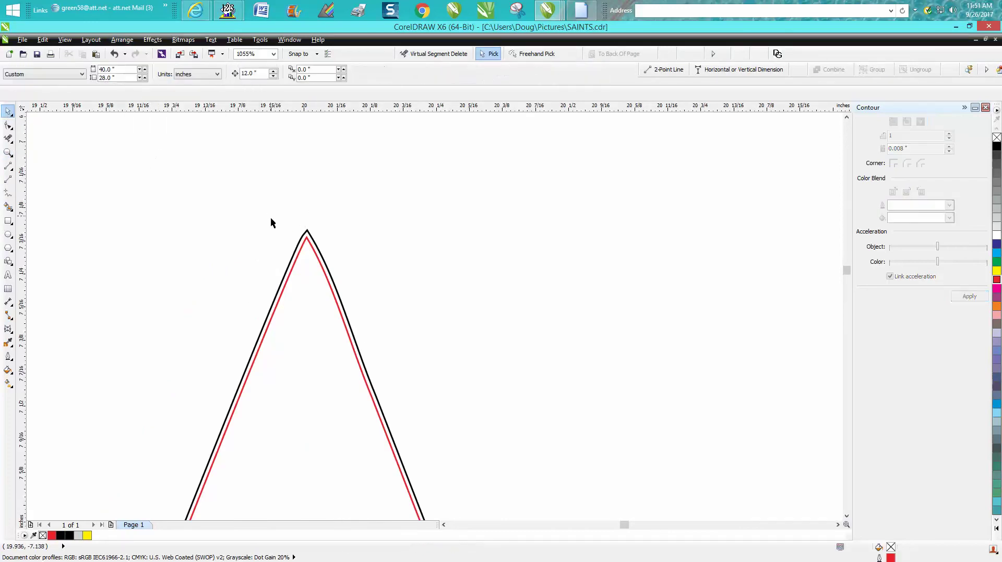
{"action": "left_click", "coordinate": [308, 243]}
{"action": "left_click_drag", "start_coordinate": [308, 243], "coordinate": [308, 236]}
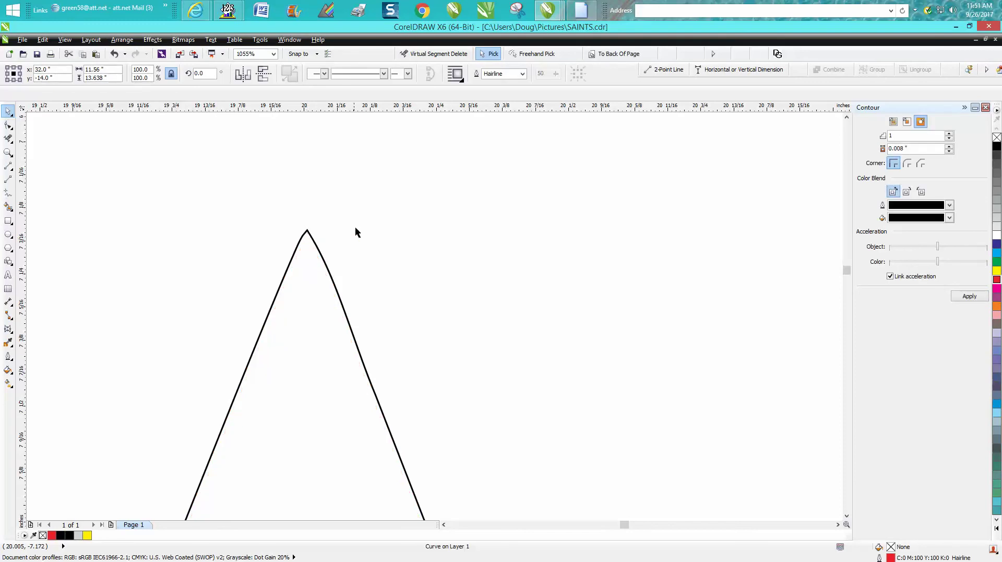
- Move the separated black contour line 12 inches to the left, around the solid black fleur-de-lis
{"action": "scroll", "coordinate": [355, 232], "scroll_direction": "down", "scroll_amount": 3}
{"action": "scroll", "coordinate": [380, 265], "scroll_direction": "down", "scroll_amount": 1}
{"action": "left_click", "coordinate": [380, 268]}
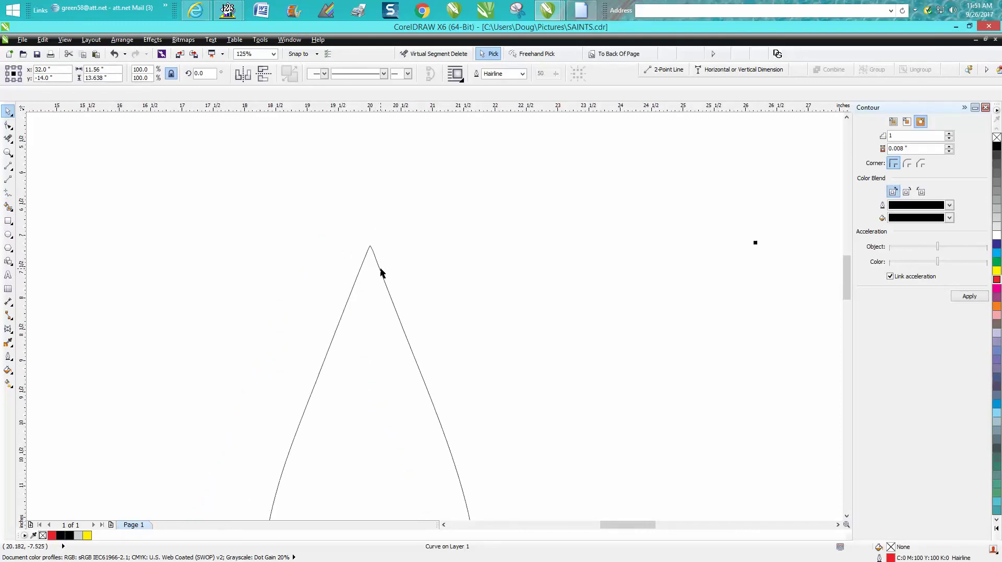
{"action": "key", "text": "ctrl+z"}
{"action": "scroll", "coordinate": [392, 266], "scroll_direction": "down", "scroll_amount": 2}
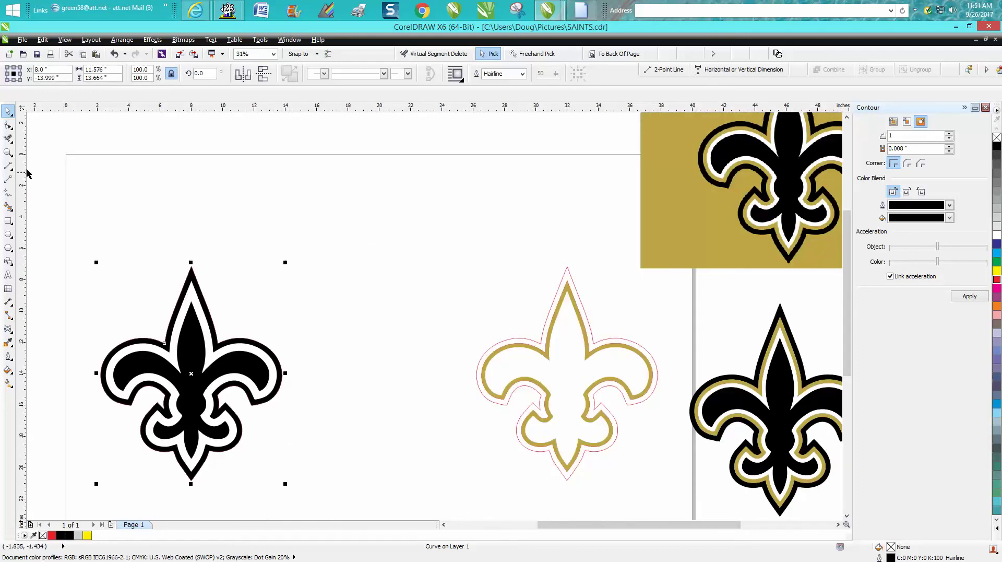
- Try moving the outer black outline shape 12 inches right, out of the surrounding contour line, and undo the move
{"action": "left_click", "coordinate": [8, 152]}
{"action": "left_click_drag", "start_coordinate": [177, 256], "coordinate": [209, 291]}
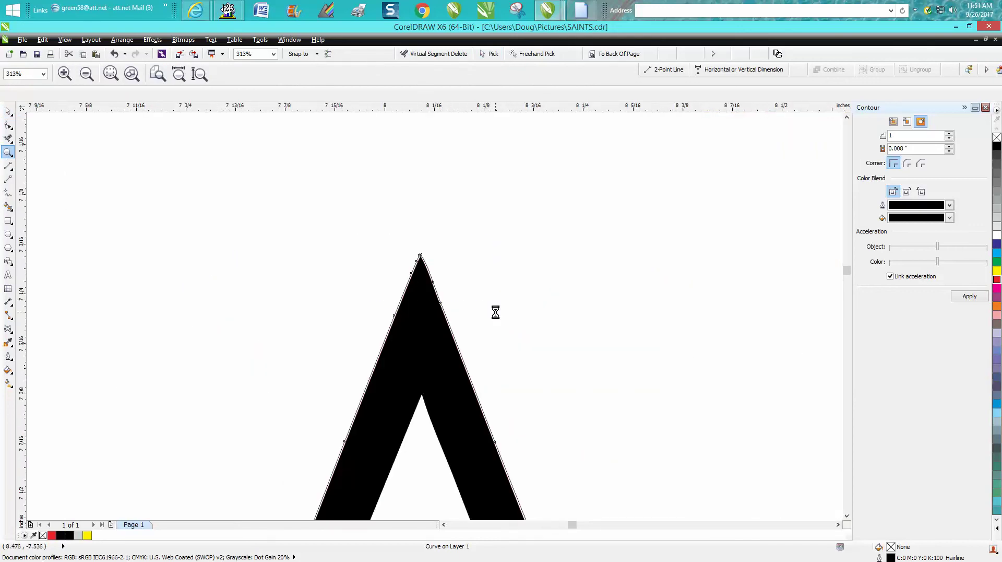
{"action": "key", "text": "space"}
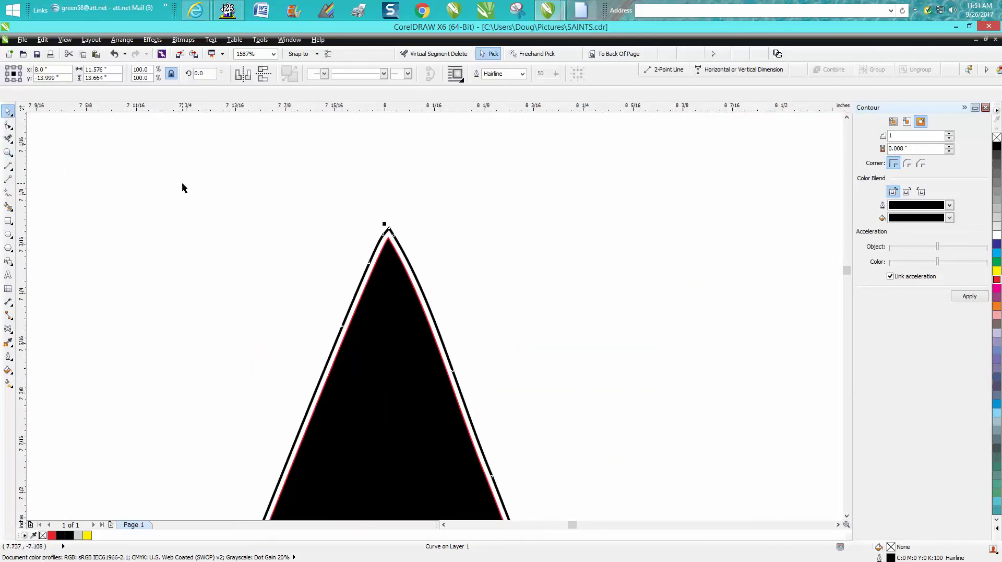
{"action": "left_click", "coordinate": [182, 188]}
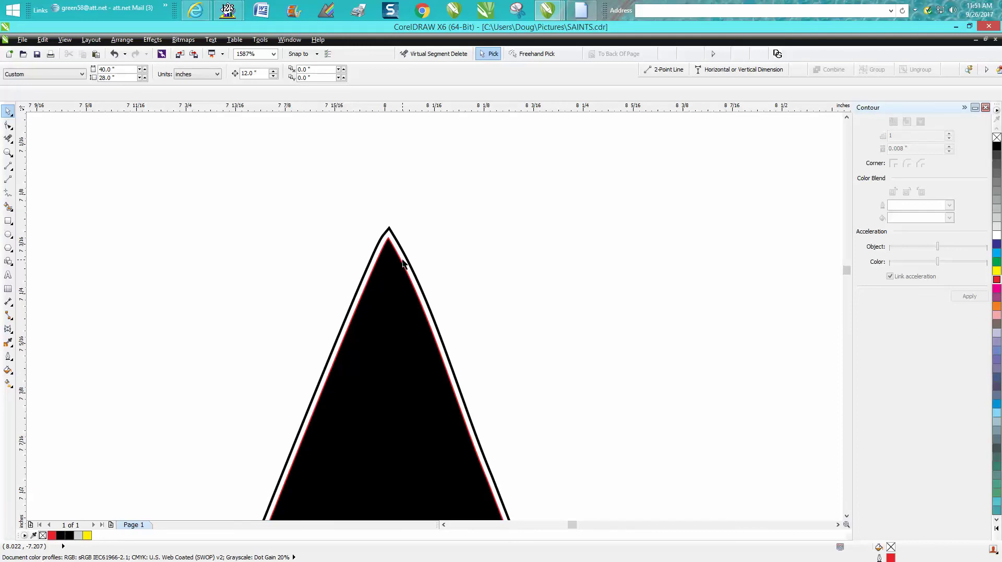
{"action": "left_click", "coordinate": [402, 266]}
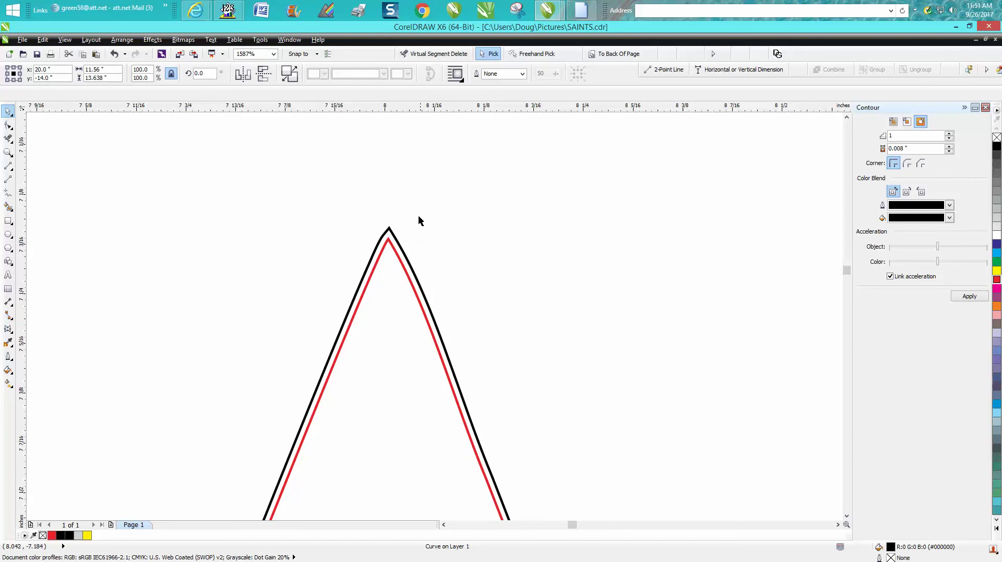
{"action": "left_click", "coordinate": [115, 53]}
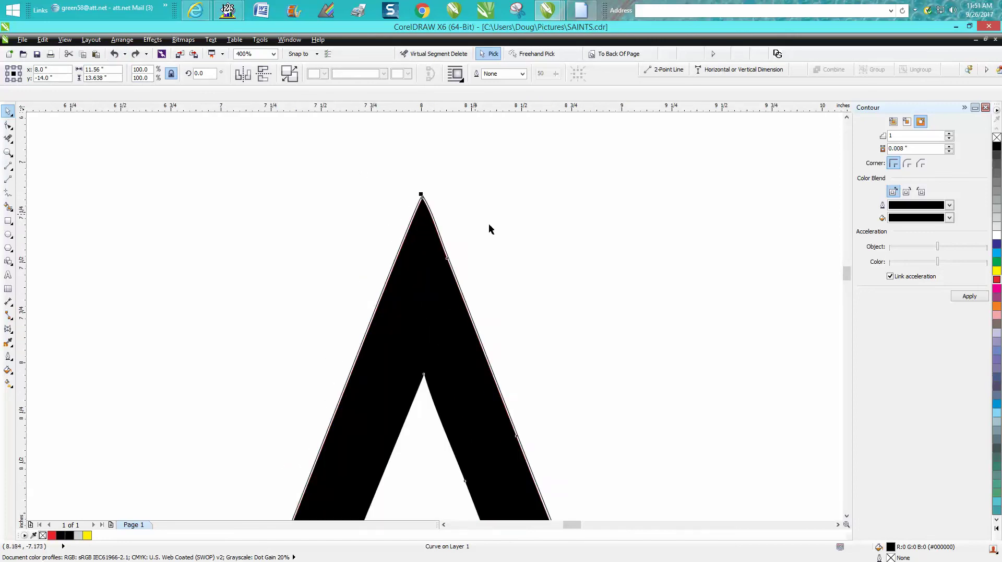
- Nudge the outer black outline and inner black shape 12 inches left, and the red outline around them 12 inches right
{"action": "scroll", "coordinate": [469, 211], "scroll_direction": "down", "scroll_amount": 4}
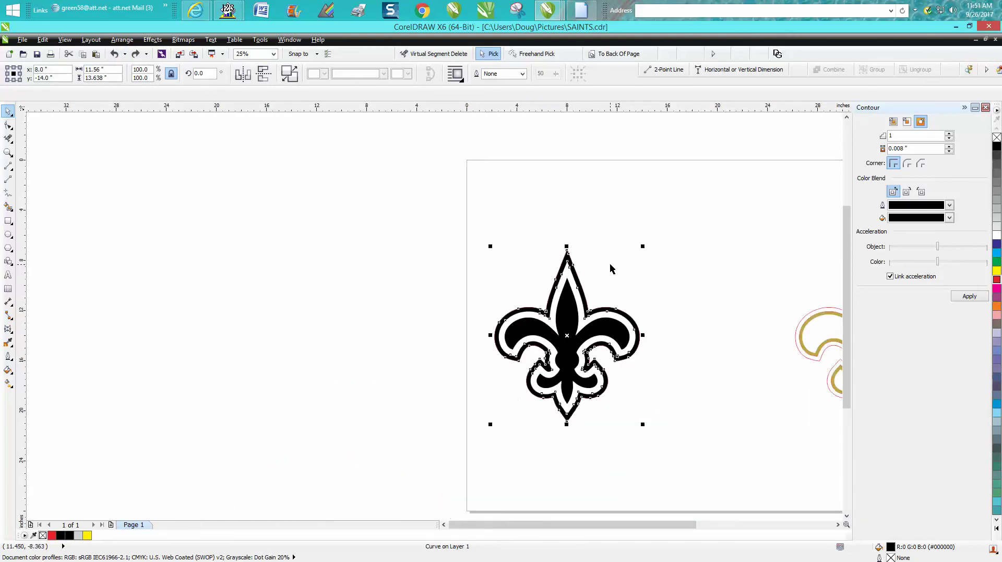
{"action": "key", "text": "Left"}
{"action": "left_click", "coordinate": [572, 314]}
{"action": "key", "text": "Left"}
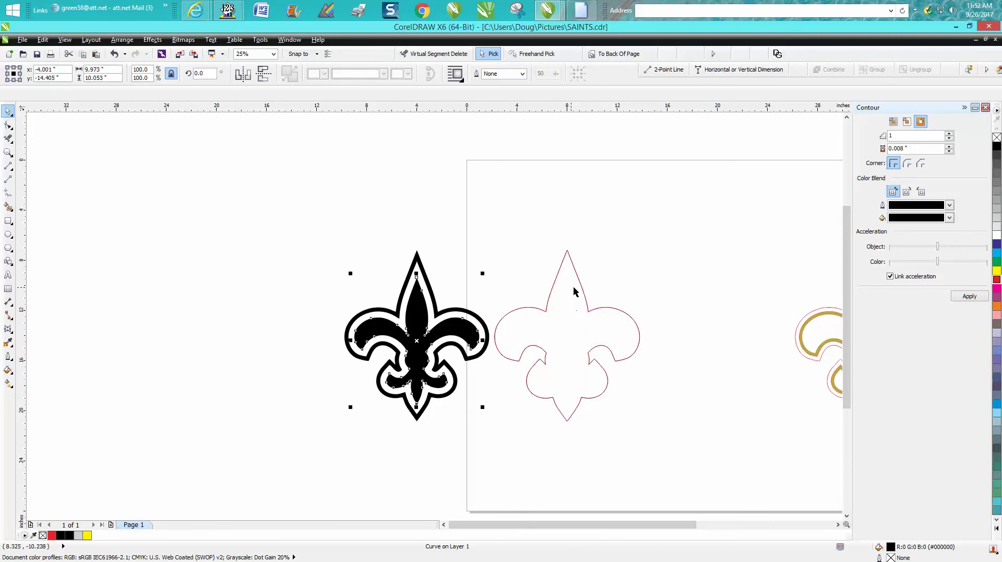
{"action": "left_click", "coordinate": [585, 292]}
{"action": "key", "text": "Right"}
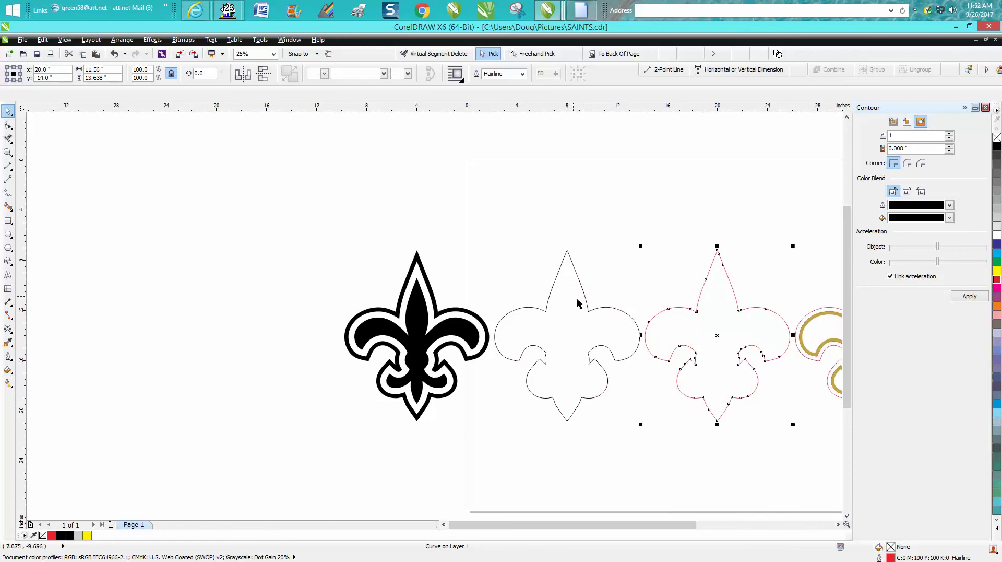
- Recolour the remaining contour line's outline red, move it 12 inches left around the black fleur-de-lis, and check the gap at the tip
{"action": "left_click", "coordinate": [598, 309]}
{"action": "left_click", "coordinate": [609, 307]}
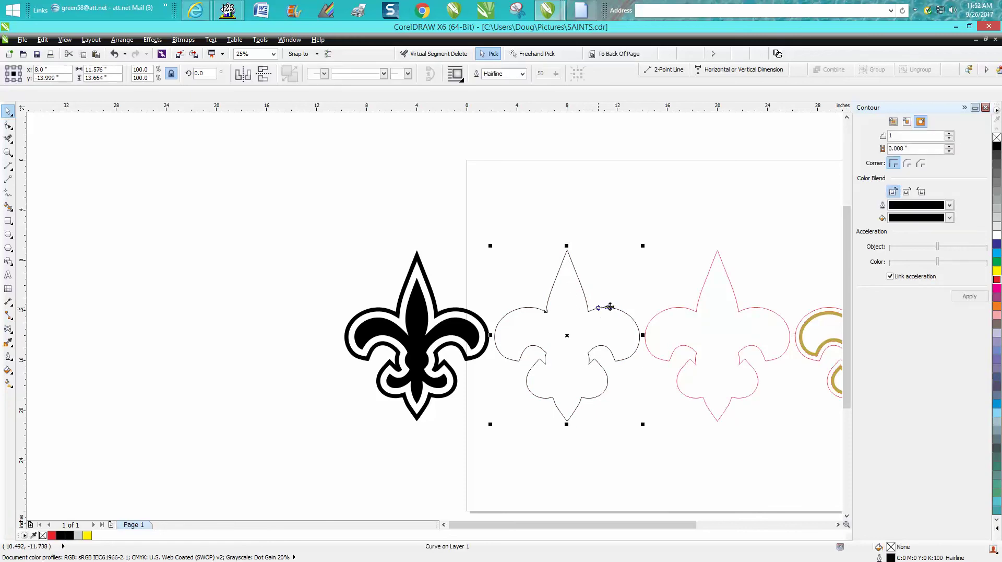
{"action": "right_click", "coordinate": [997, 280]}
{"action": "key", "text": "Left"}
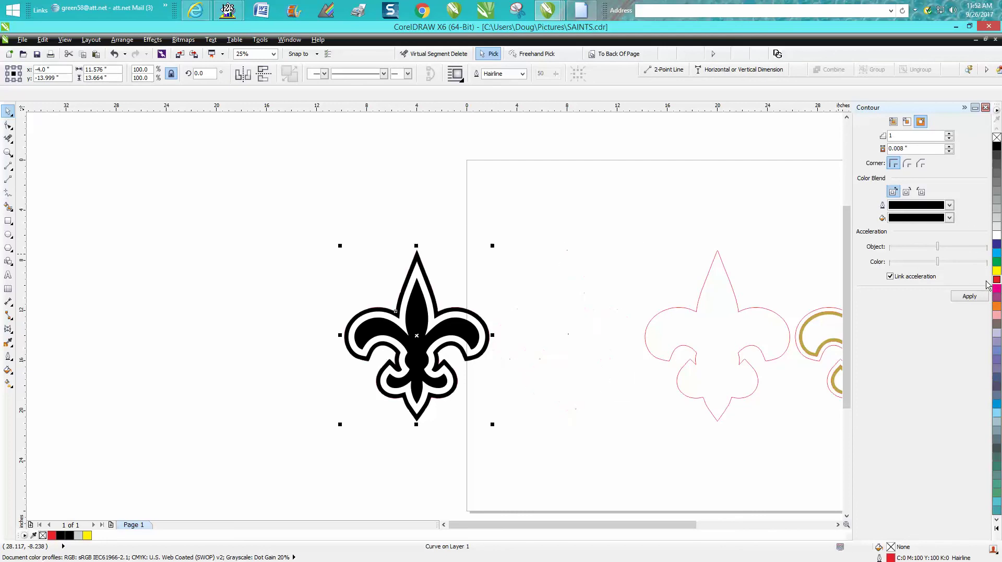
{"action": "left_click", "coordinate": [7, 153]}
{"action": "left_click_drag", "start_coordinate": [404, 243], "coordinate": [437, 268]}
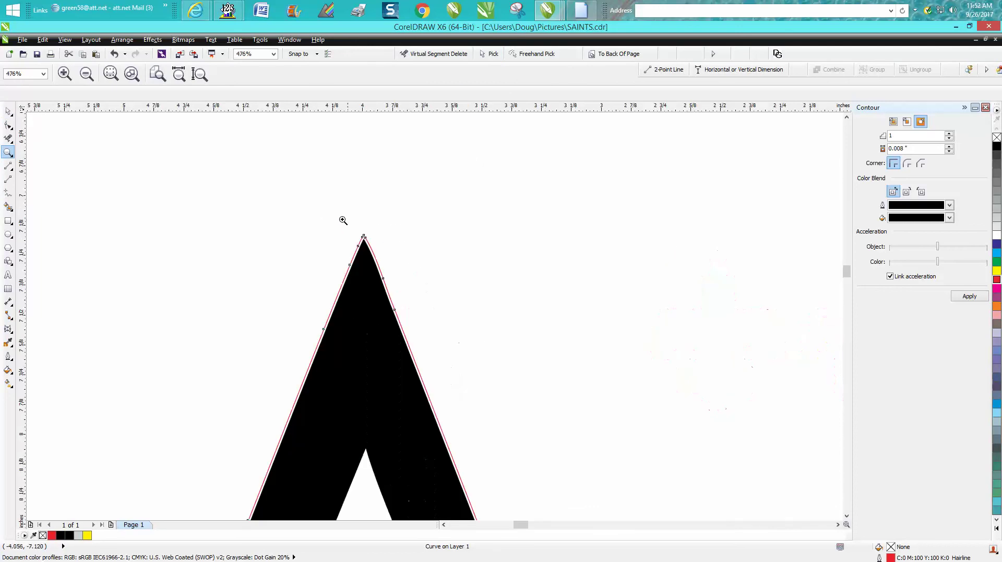
{"action": "left_click_drag", "start_coordinate": [343, 220], "coordinate": [405, 275]}
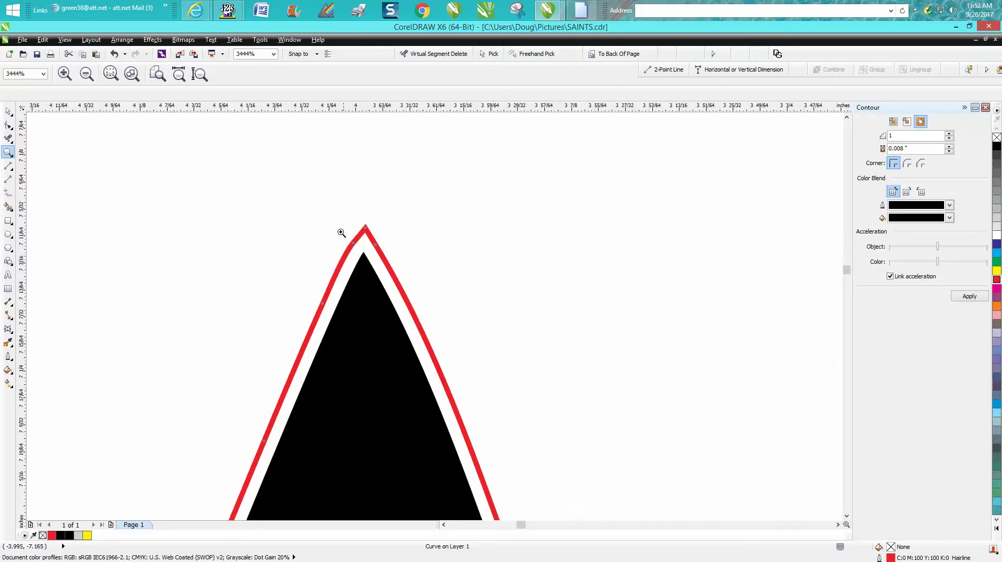
{"action": "scroll", "coordinate": [360, 215], "scroll_direction": "down", "scroll_amount": 8}
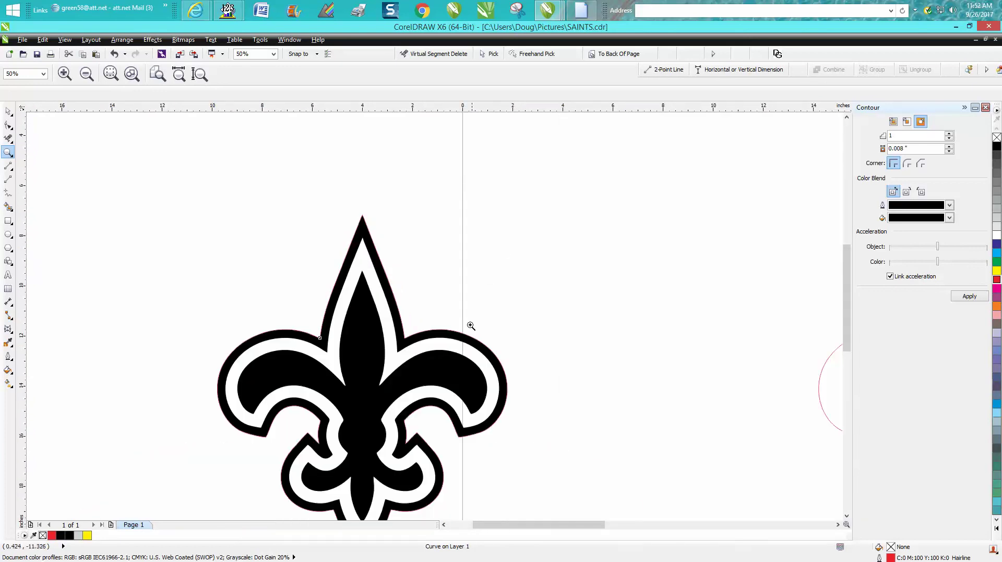
{"action": "scroll", "coordinate": [392, 344], "scroll_direction": "down", "scroll_amount": 2}
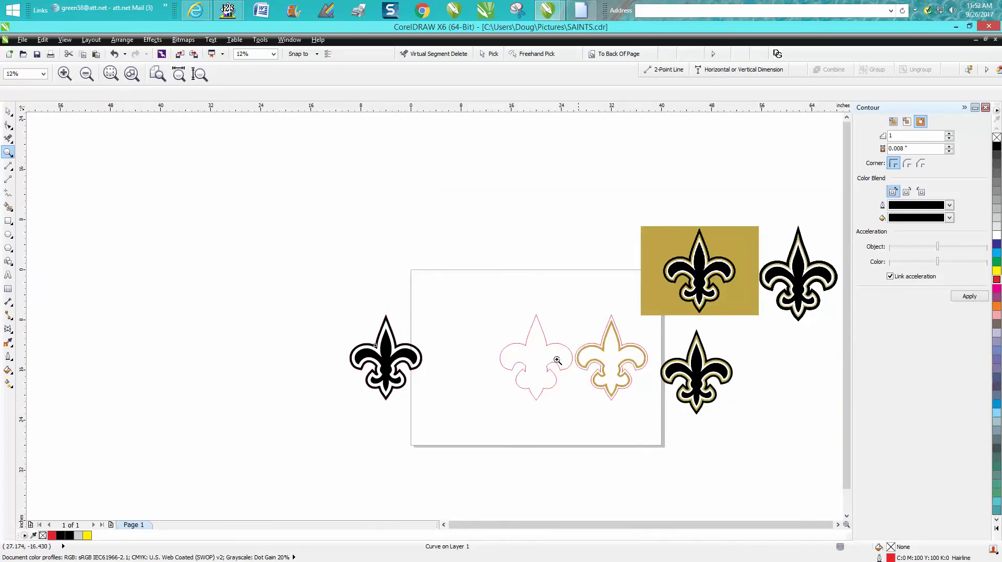
- Delete all the other artwork, keeping the assembled black fleur-de-lis, and move its three objects together onto the page
{"action": "left_click", "coordinate": [8, 111]}
{"action": "left_click_drag", "start_coordinate": [495, 184], "coordinate": [772, 434]}
{"action": "key", "text": "Delete"}
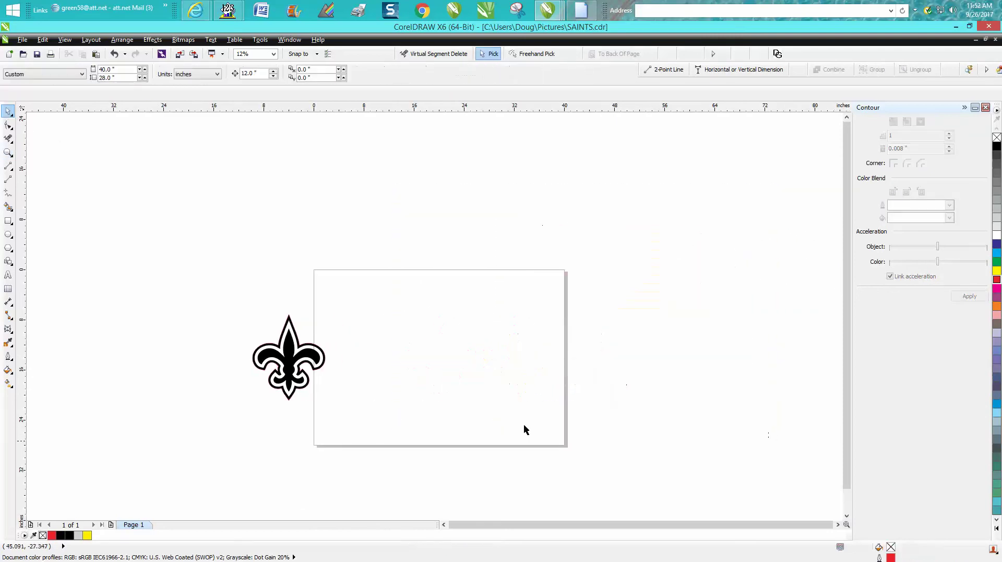
{"action": "left_click_drag", "start_coordinate": [226, 315], "coordinate": [348, 403]}
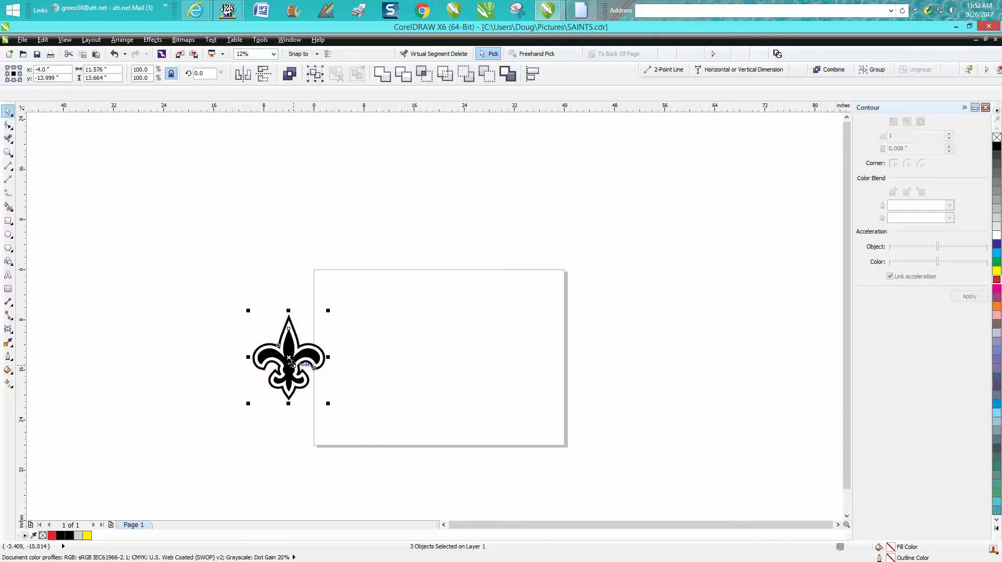
{"action": "mouse_move", "coordinate": [465, 372]}
{"action": "left_mouse_down"}
{"action": "mouse_move", "coordinate": [488, 366]}
{"action": "mouse_move", "coordinate": [466, 365]}
{"action": "left_mouse_up"}
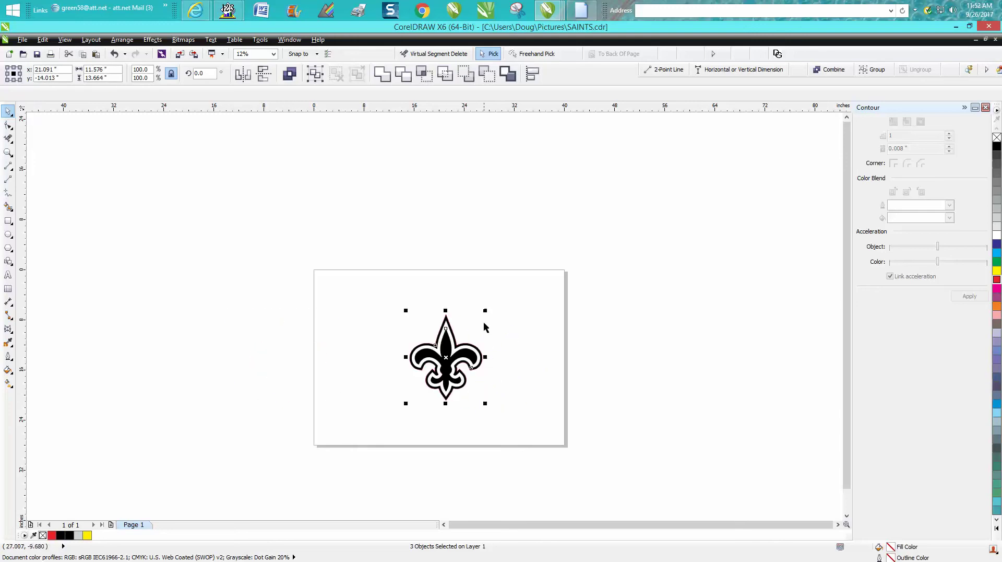
- Draw a rectangle about 43.3 by 18.7 inches above the fleur-de-lis, overlapping the page's upper edge, and fill it yellow
{"action": "left_click", "coordinate": [9, 220]}
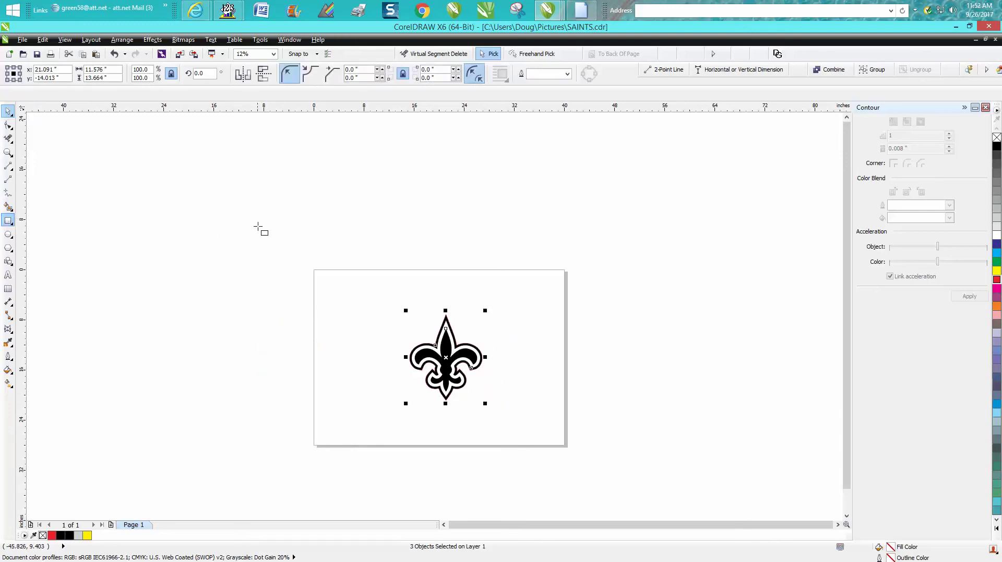
{"action": "left_click_drag", "start_coordinate": [253, 209], "coordinate": [243, 179]}
{"action": "left_click_drag", "start_coordinate": [330, 267], "coordinate": [516, 296]}
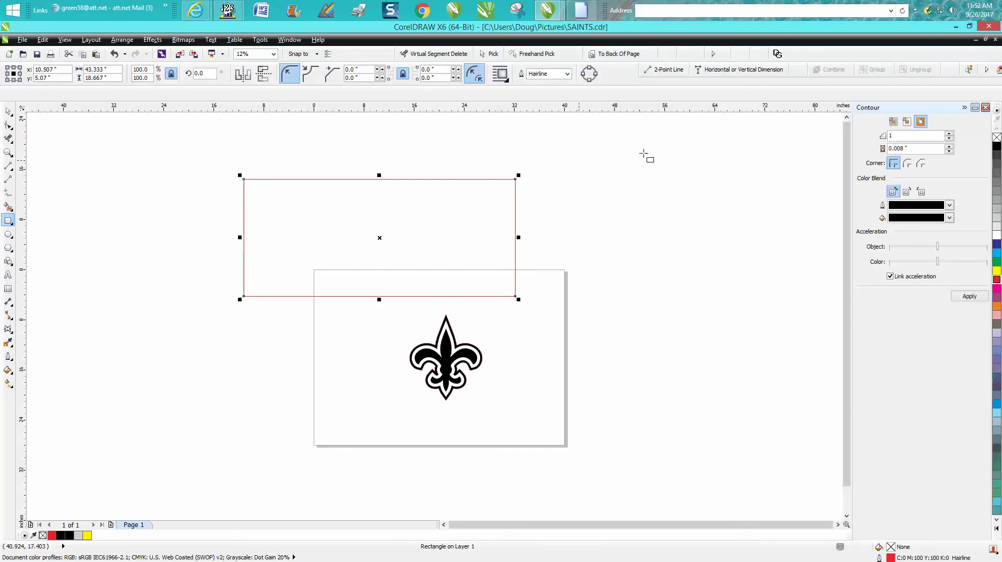
{"action": "left_click", "coordinate": [996, 270]}
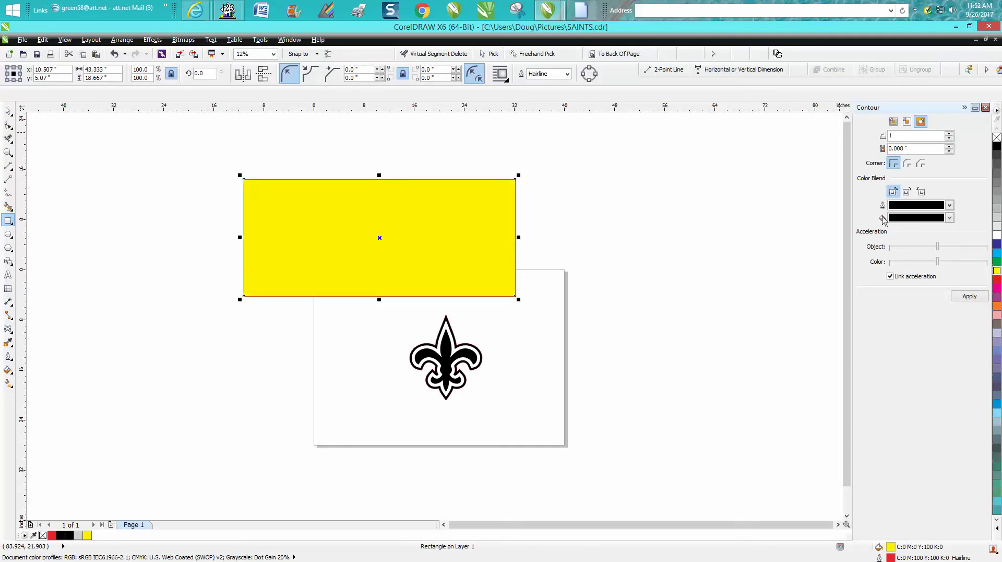
- Send the yellow rectangle to the back of the page and move it behind the fleur-de-lis as a background
{"action": "left_click", "coordinate": [598, 59]}
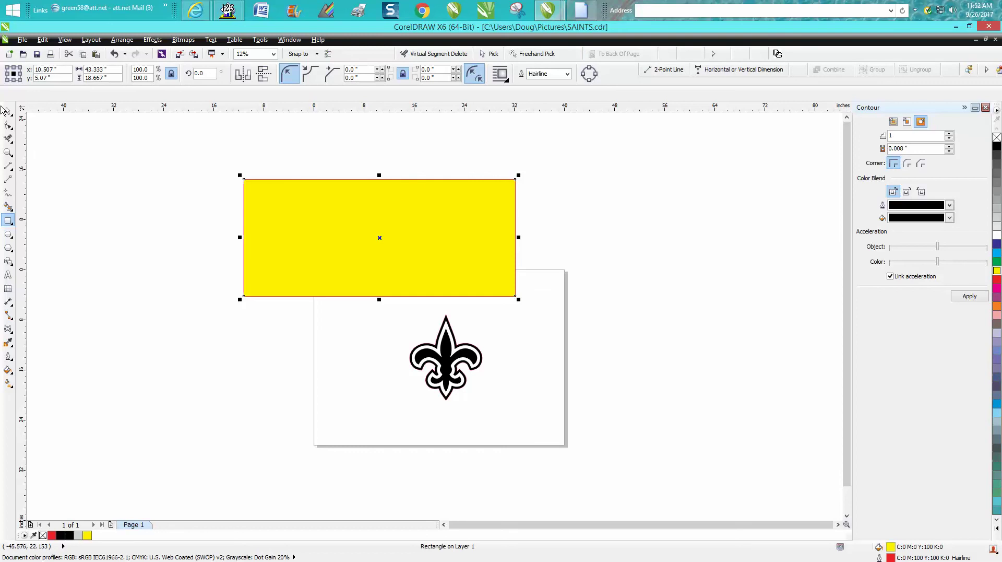
{"action": "left_click", "coordinate": [8, 111]}
{"action": "left_click_drag", "start_coordinate": [378, 238], "coordinate": [431, 363]}
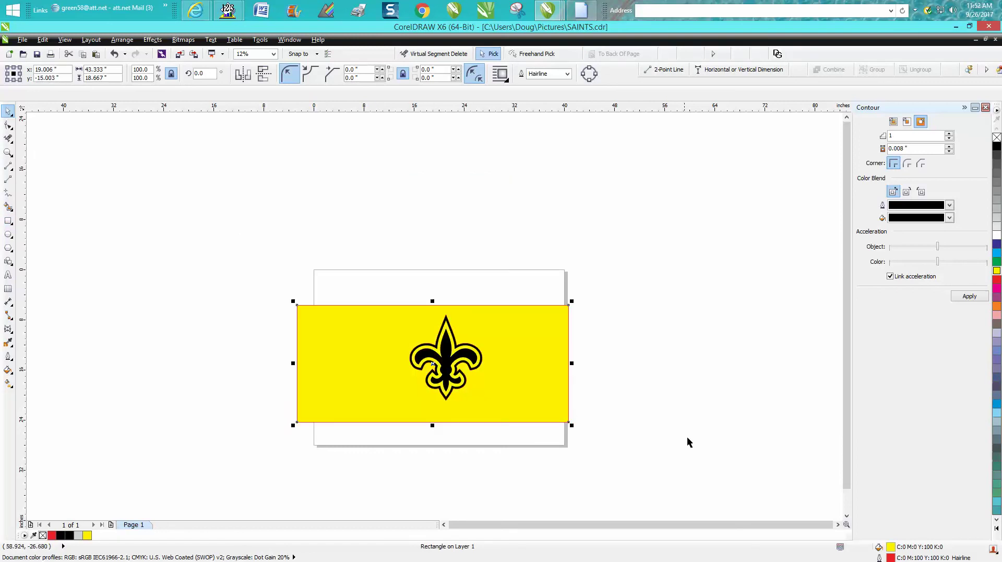
{"action": "left_click", "coordinate": [8, 152]}
{"action": "left_click_drag", "start_coordinate": [386, 282], "coordinate": [538, 416]}
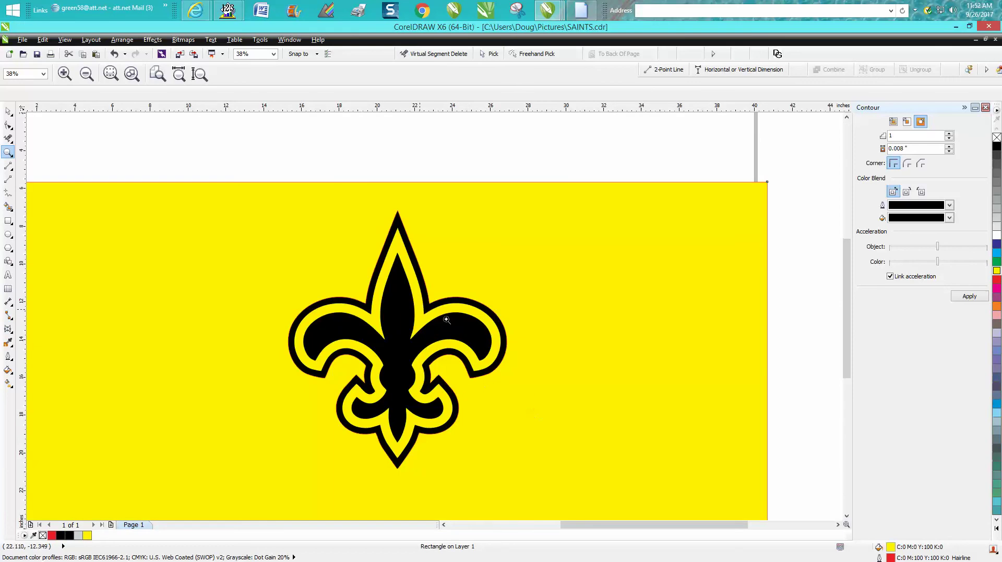